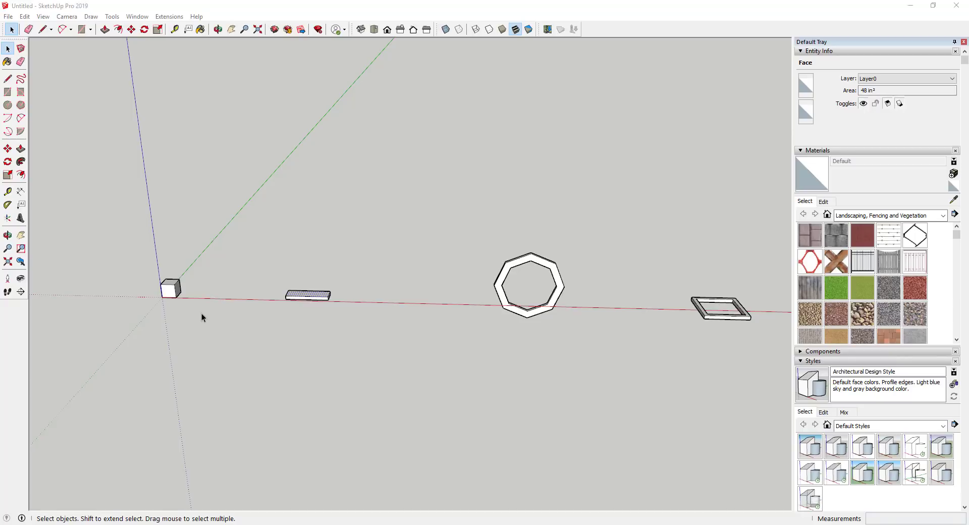
# Step: Select the whole cube at the origin and make it a component named Cube
pyautogui.scroll(4, 199, 287)
pyautogui.scroll(3, 238, 290)
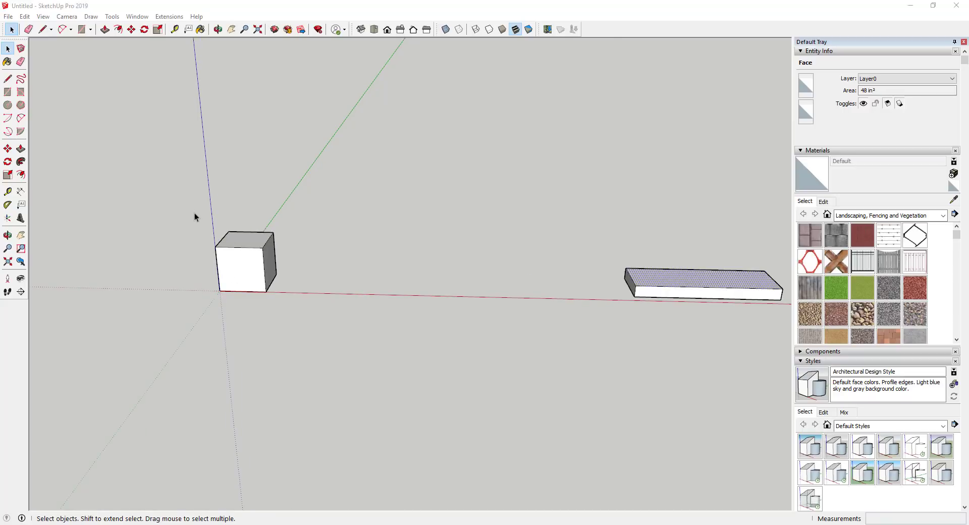
pyautogui.moveTo(178, 209); pyautogui.dragTo(280, 330)
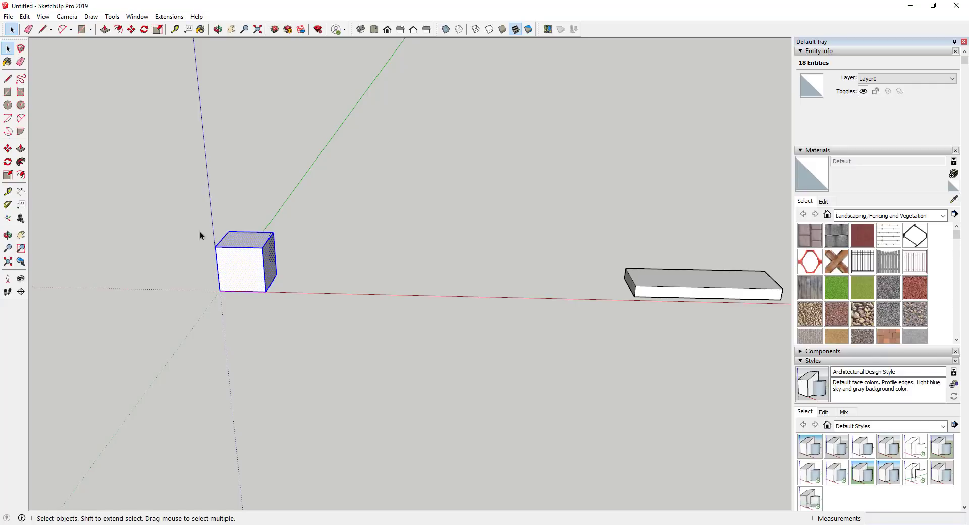
pyautogui.moveTo(183, 212); pyautogui.dragTo(159, 227, button='middle')
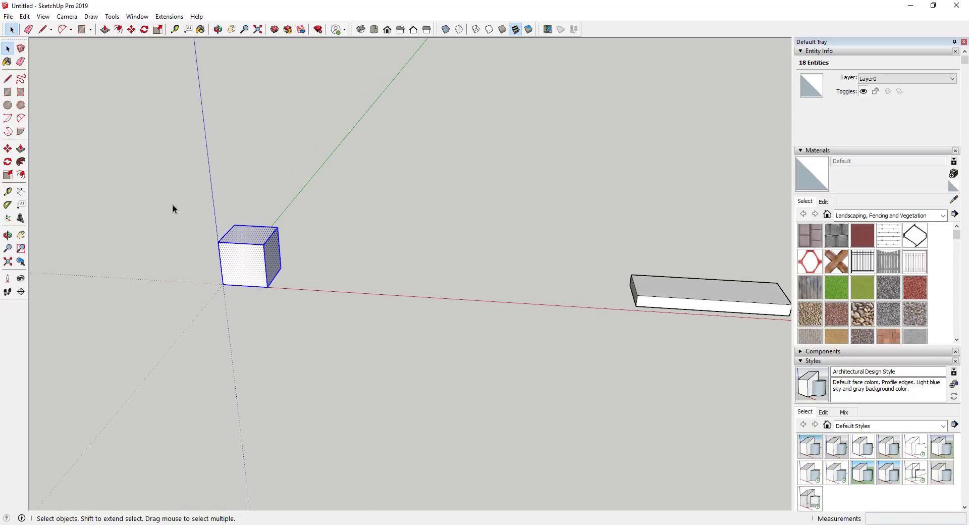
pyautogui.moveTo(165, 196); pyautogui.dragTo(335, 328)
pyautogui.rightClick(246, 261)
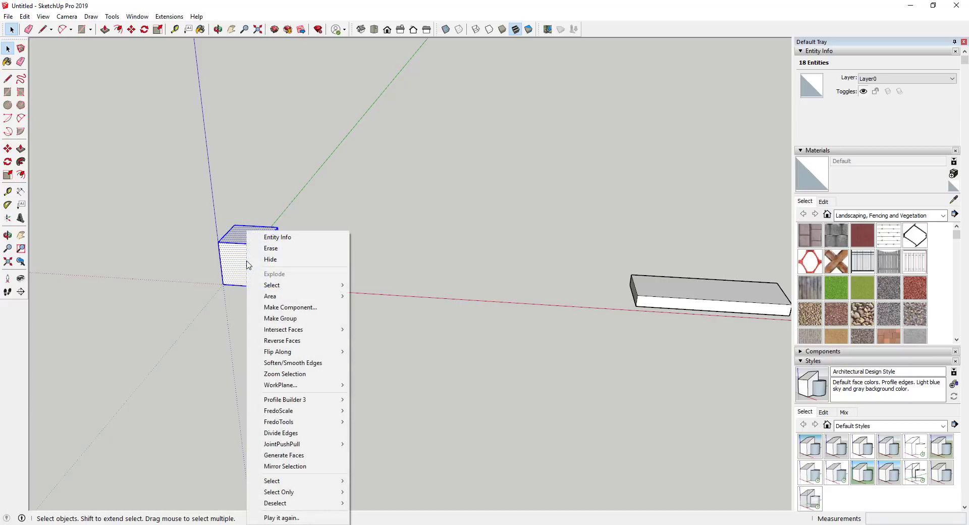
pyautogui.click(306, 307)
pyautogui.write('Cube')
pyautogui.press('Return')
# Step: Copy the Cube component diagonally from its front origin corner to its opposite upper corner and multiply the copy with *5
pyautogui.moveTo(389, 298); pyautogui.dragTo(364, 277, button='middle')
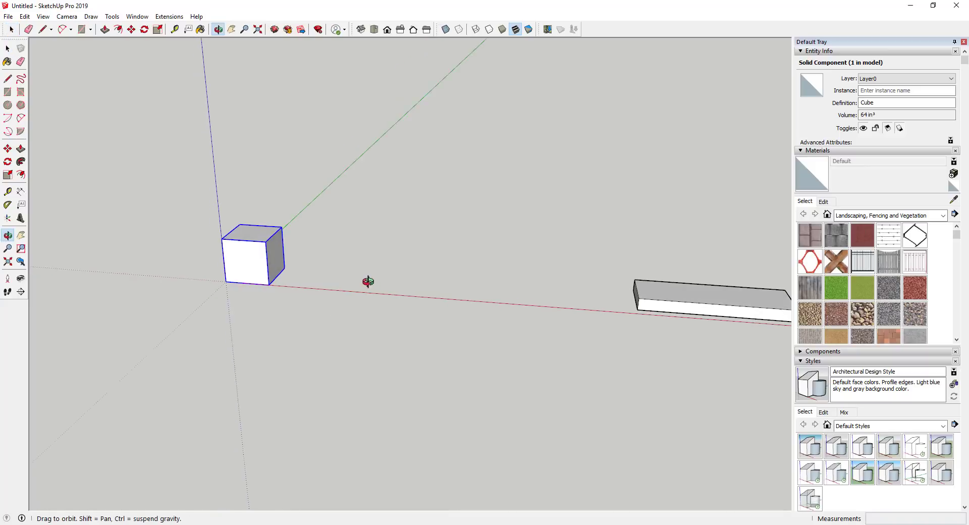
pyautogui.scroll(-3, 369, 277)
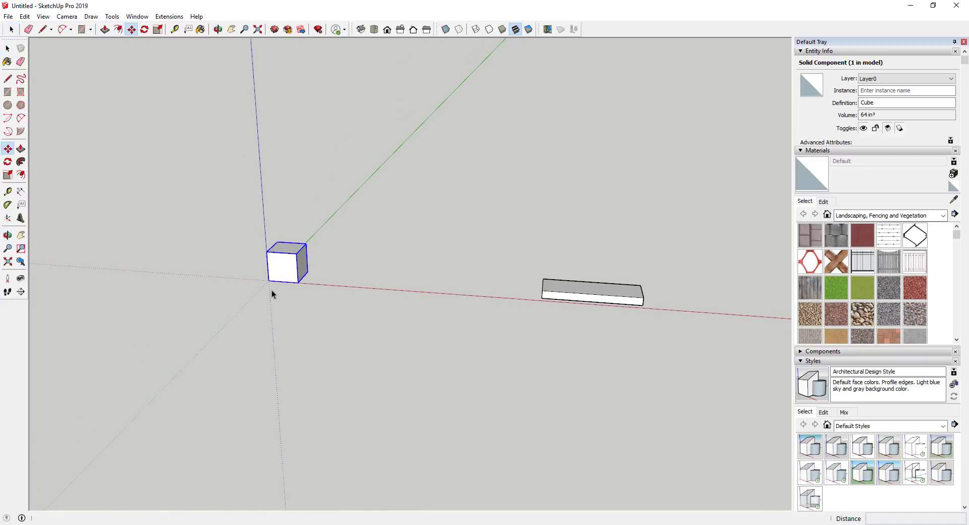
pyautogui.press('m')
pyautogui.press('ctrl')
pyautogui.click(268, 280)
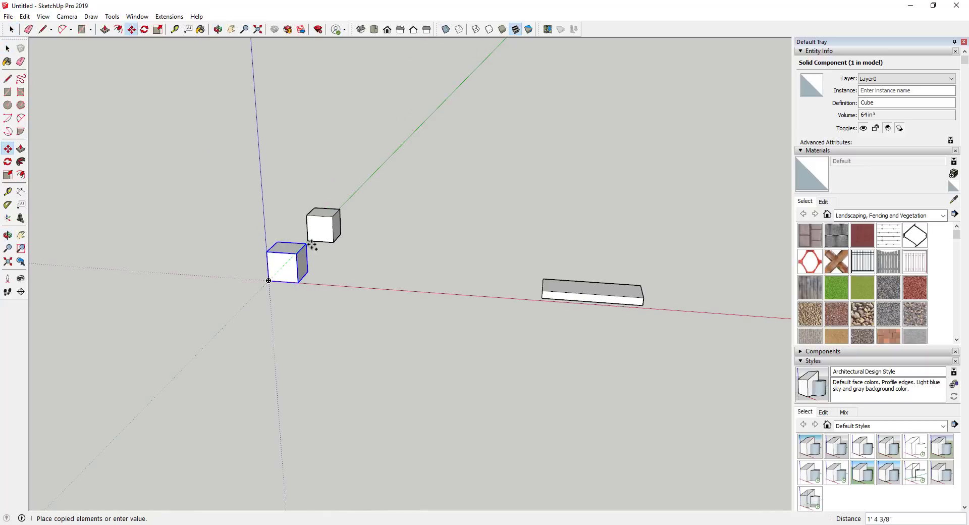
pyautogui.click(306, 243)
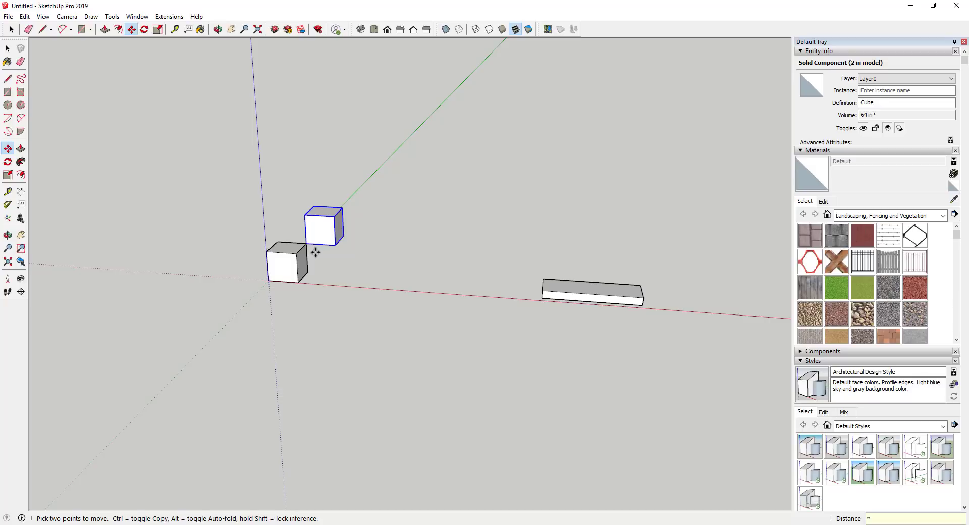
pyautogui.press('Return')
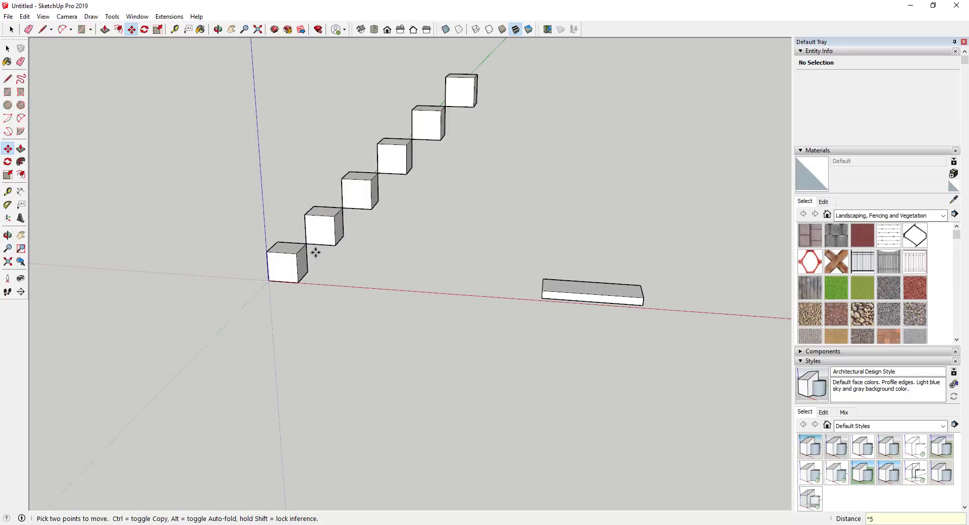
# Step: Examine from several angles how the copied cubes climb diagonally from corner to corner
pyautogui.press('o')
pyautogui.moveTo(385, 253); pyautogui.dragTo(489, 249)
pyautogui.press('m')
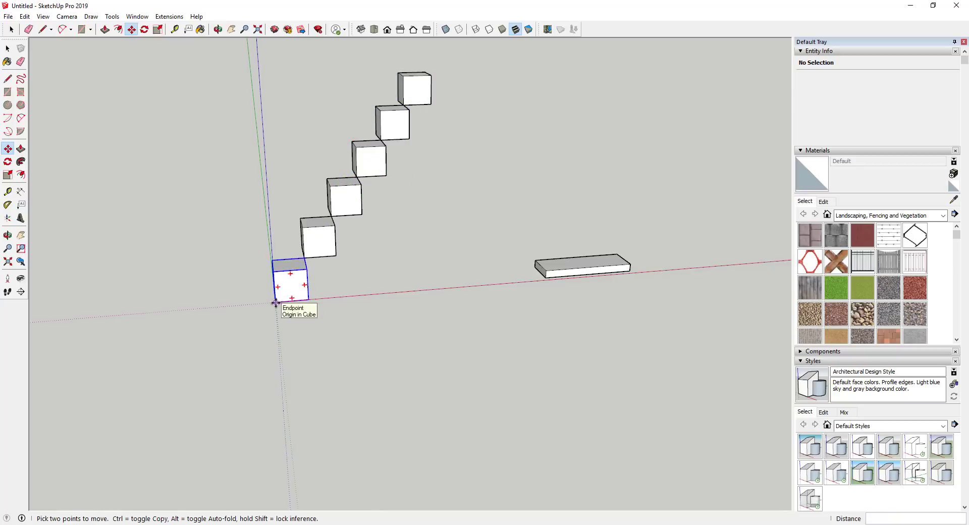
pyautogui.click(305, 258)
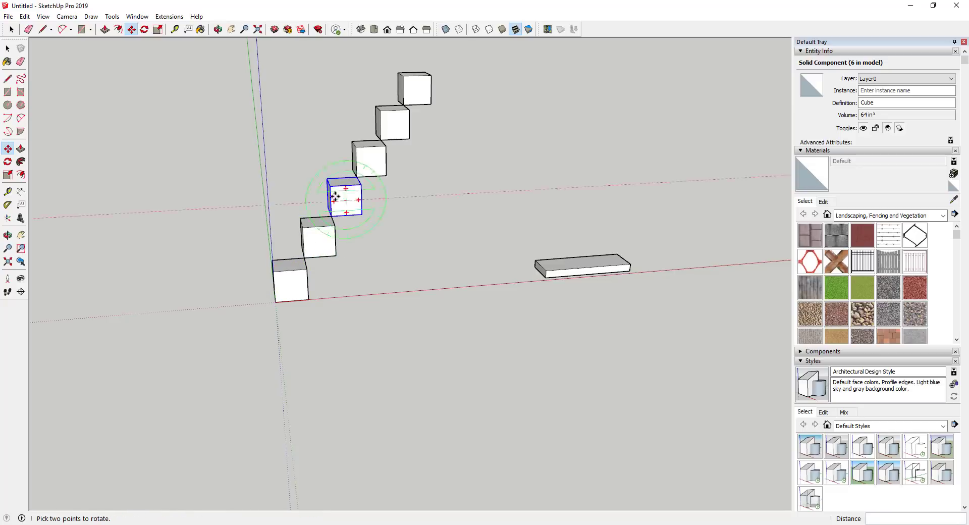
pyautogui.moveTo(469, 240); pyautogui.dragTo(445, 162, button='middle')
pyautogui.press('space')
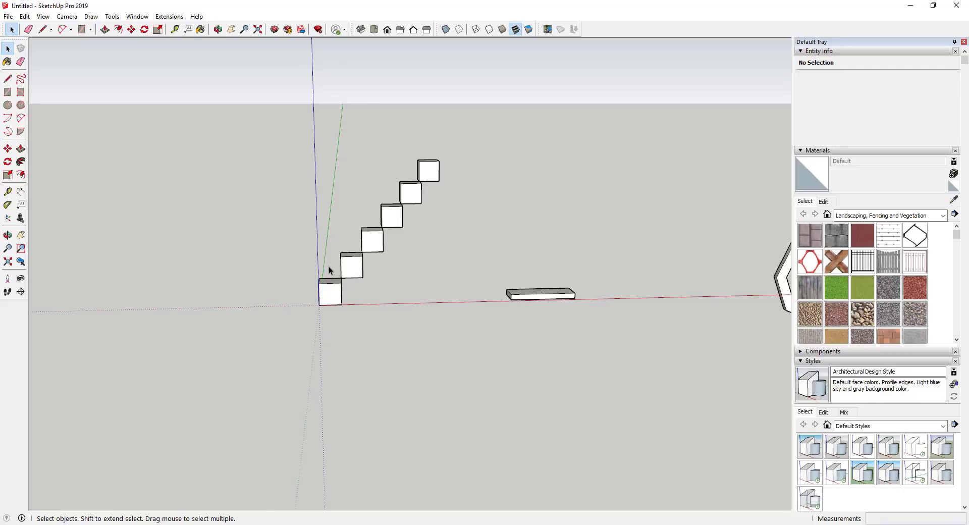
pyautogui.moveTo(366, 268); pyautogui.dragTo(382, 277, button='middle')
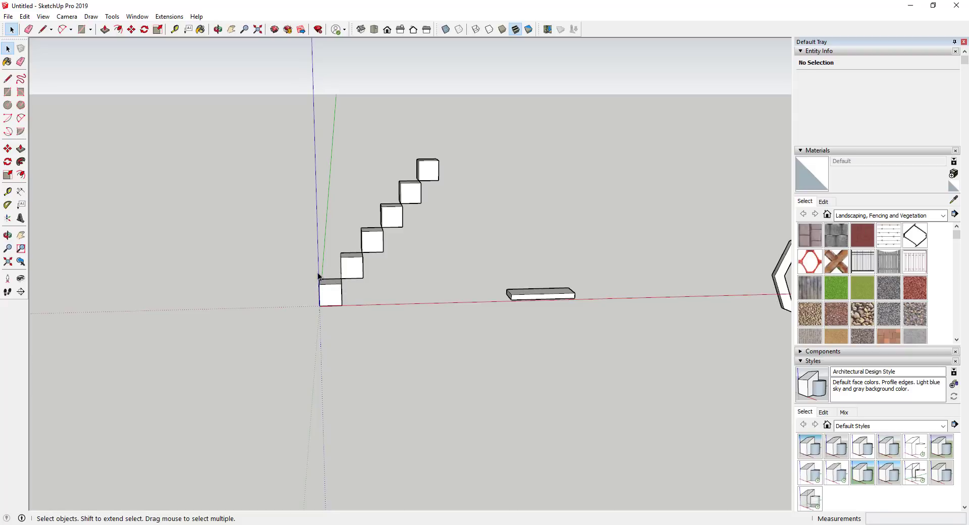
# Step: Delete the five copied cubes, keeping only the original at the origin
pyautogui.moveTo(399, 282); pyautogui.dragTo(449, 162, button='middle')
pyautogui.moveTo(399, 234); pyautogui.dragTo(360, 264)
pyautogui.press('Delete')
# Step: Rotate-copy the cube by 60 degrees about a point on the red axis just outside it
pyautogui.moveTo(362, 261); pyautogui.dragTo(345, 334, button='middle')
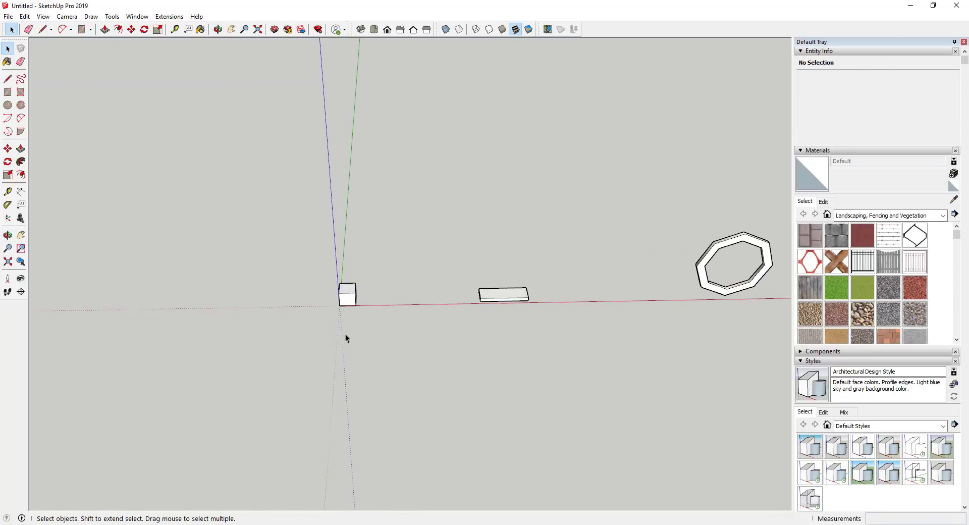
pyautogui.click(347, 294)
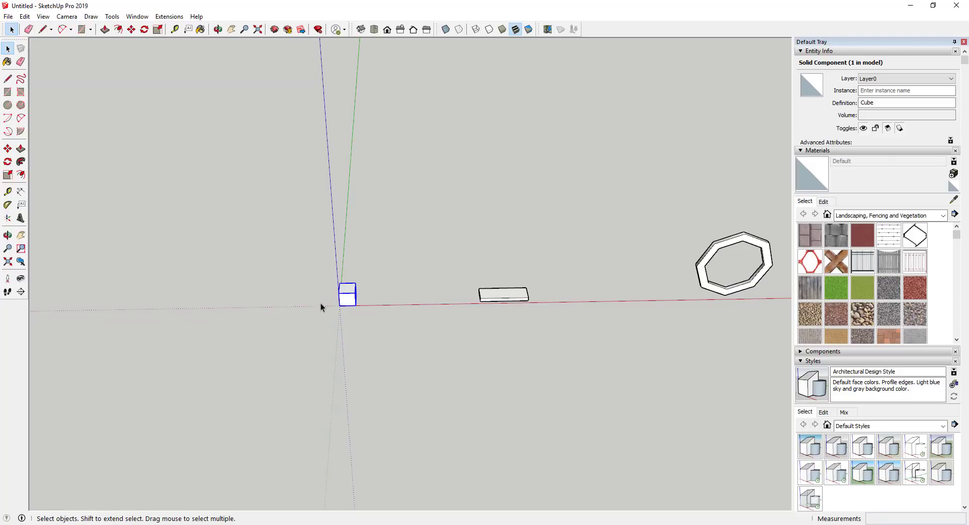
pyautogui.moveTo(322, 302); pyautogui.dragTo(353, 317, button='middle')
pyautogui.press('q')
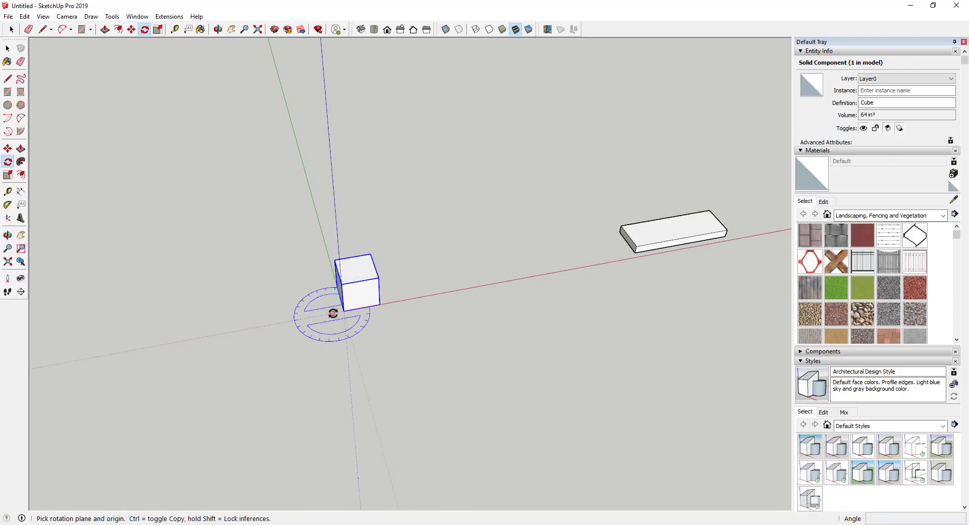
pyautogui.click(303, 317)
pyautogui.click(379, 304)
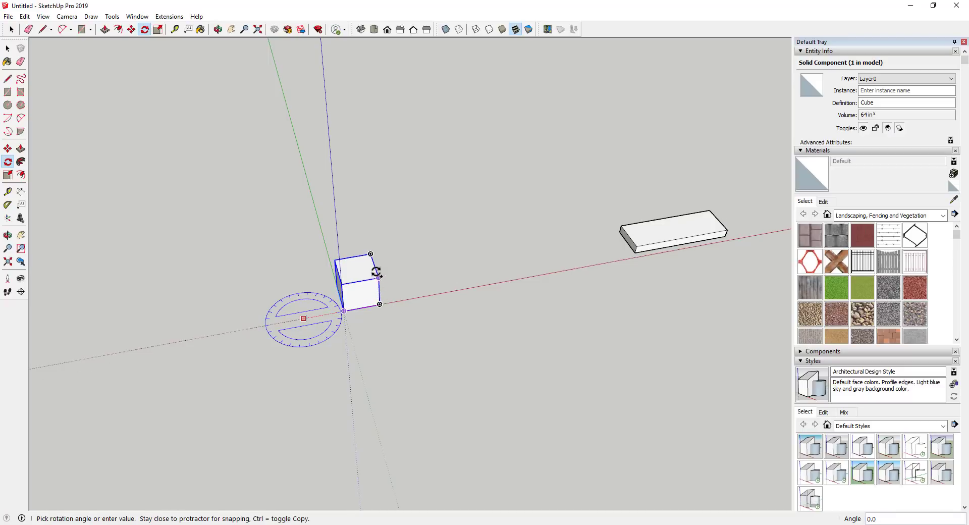
pyautogui.press('ctrl')
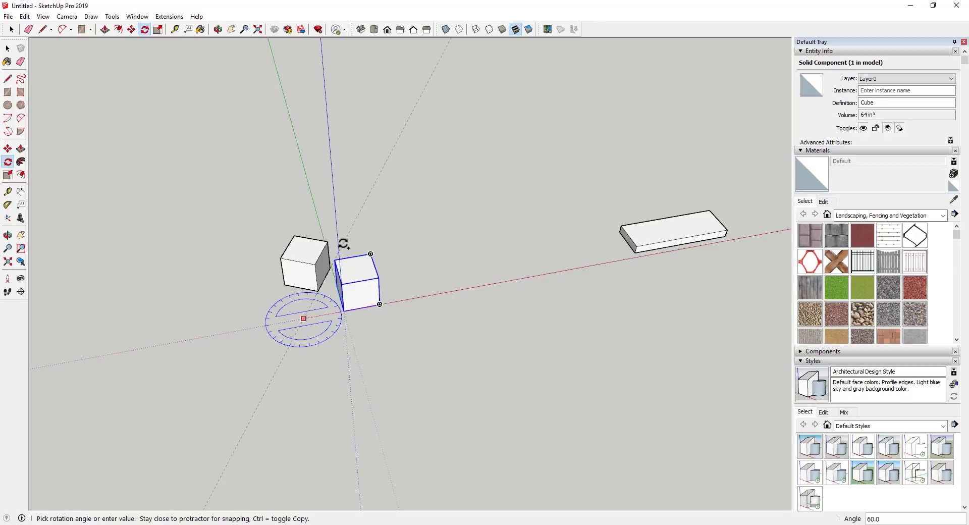
pyautogui.click(343, 243)
# Step: Move the rotated cube copy straight up by 4 inches, the height of one cube
pyautogui.press('space')
pyautogui.moveTo(392, 335); pyautogui.dragTo(322, 261, button='middle')
pyautogui.press('q')
pyautogui.press('m')
pyautogui.click(316, 273)
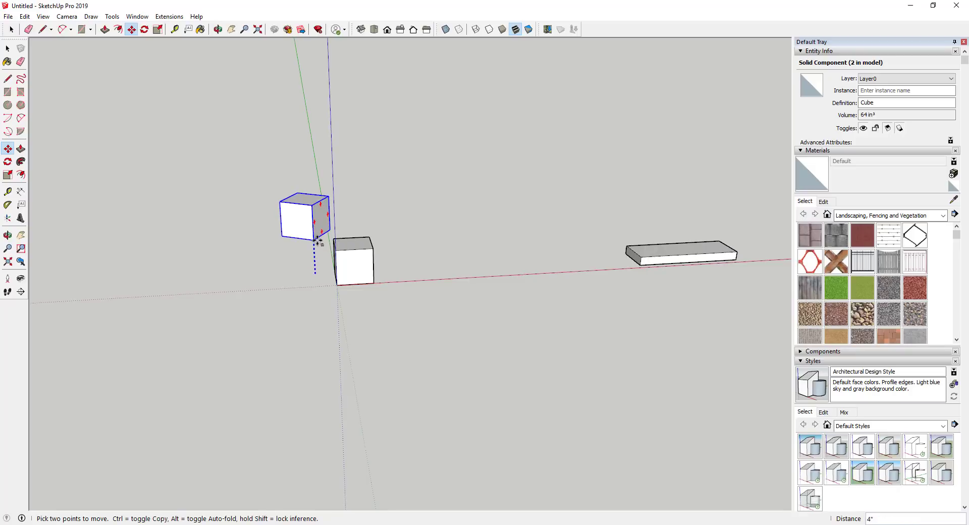
pyautogui.click(316, 240)
pyautogui.moveTo(358, 258); pyautogui.dragTo(371, 318, button='middle')
pyautogui.press('space')
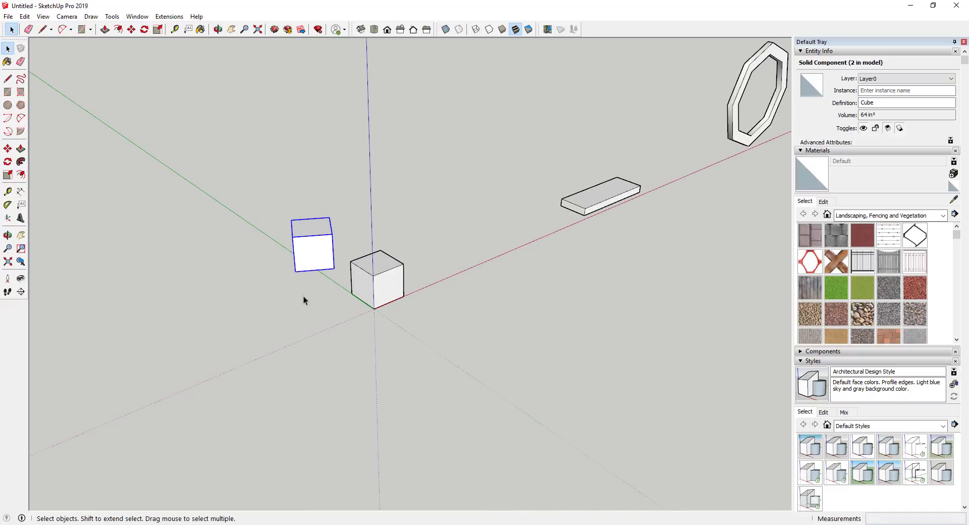
# Step: Run Play it again on the original cube and its raised, rotated copy, repeating it to build a rising spiral of cubes
pyautogui.moveTo(316, 270); pyautogui.dragTo(326, 241, button='middle')
pyautogui.click(406, 269)
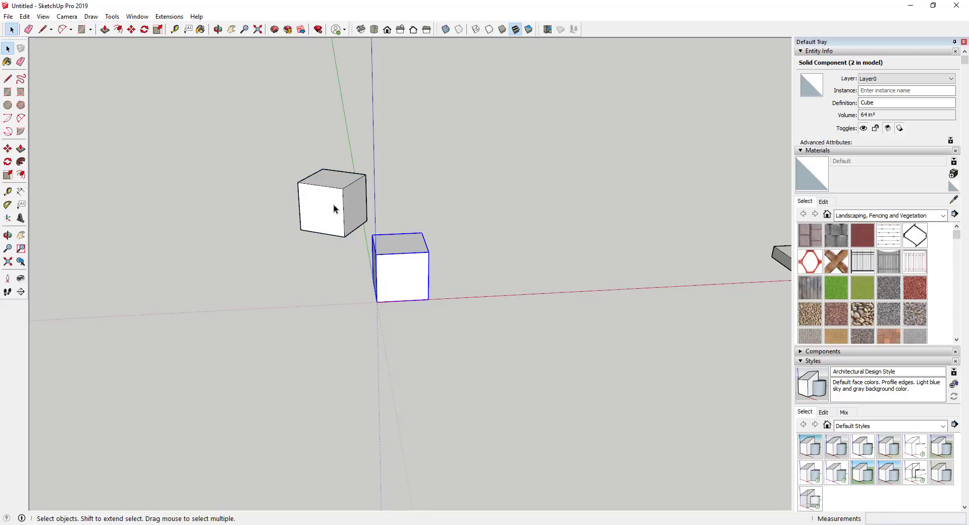
pyautogui.scroll(-4, 334, 204)
pyautogui.click(346, 254)
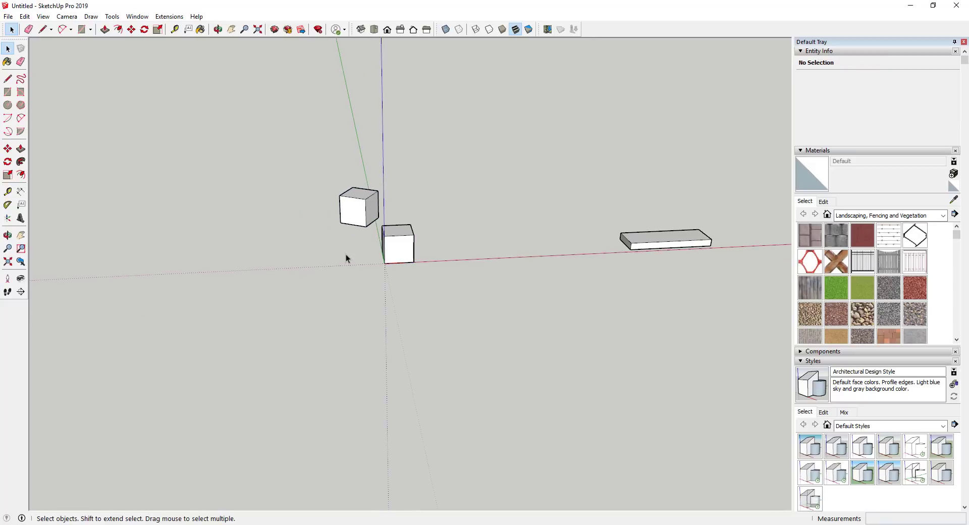
pyautogui.rightClick(398, 249)
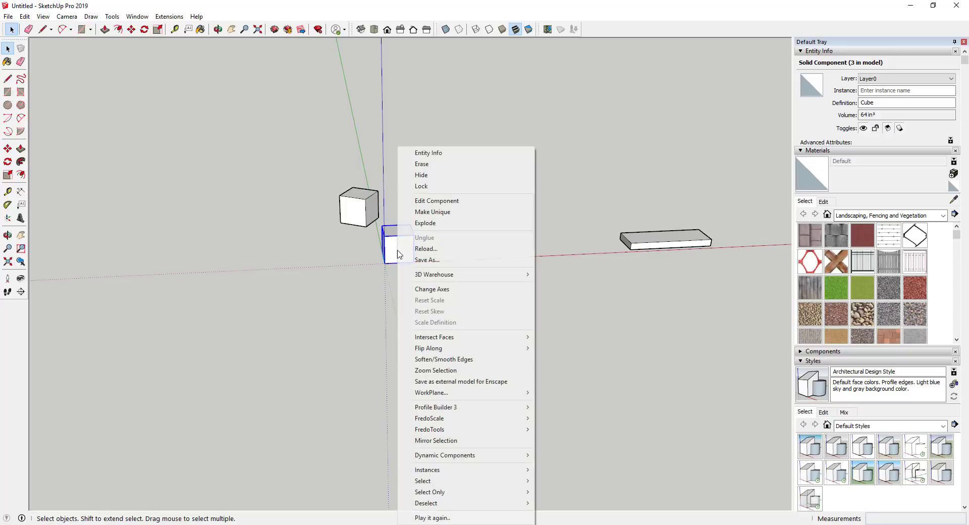
pyautogui.click(446, 518)
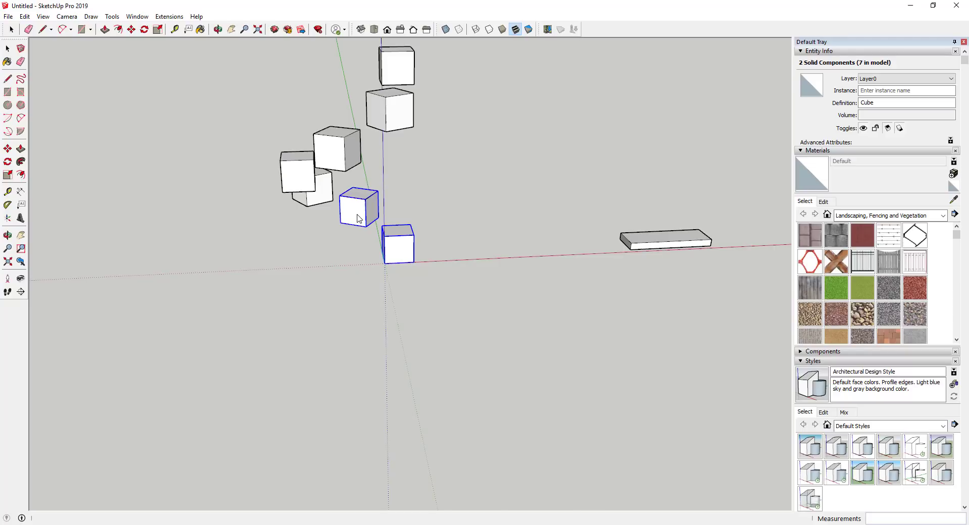
pyautogui.moveTo(358, 218); pyautogui.dragTo(434, 288, button='middle')
pyautogui.keyDown('ctrl'); pyautogui.click(418, 283); pyautogui.keyUp('ctrl')
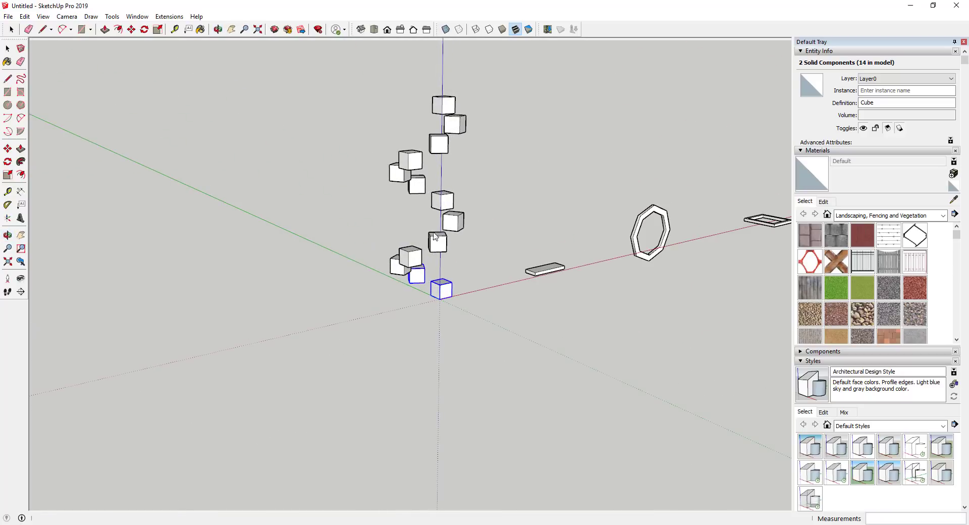
pyautogui.moveTo(461, 183); pyautogui.dragTo(469, 202, button='middle')
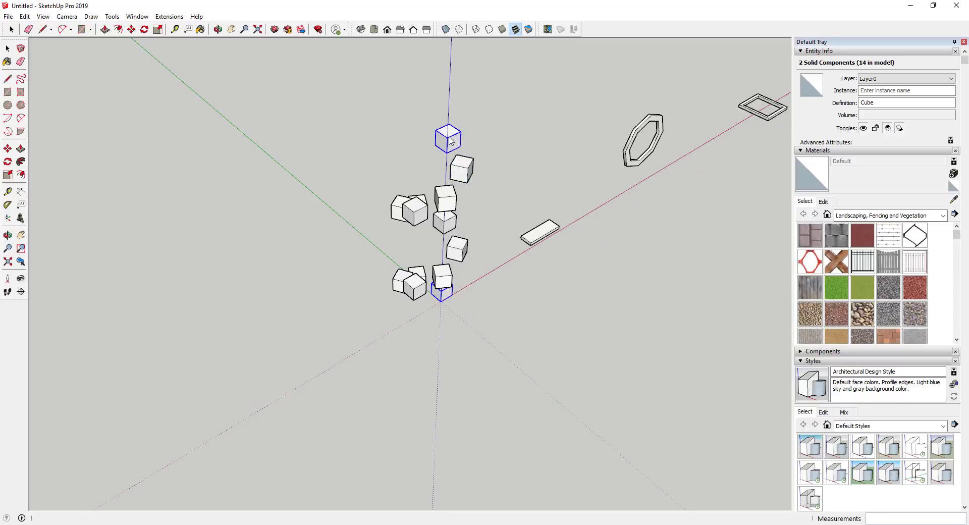
pyautogui.moveTo(468, 302); pyautogui.dragTo(427, 261, button='middle')
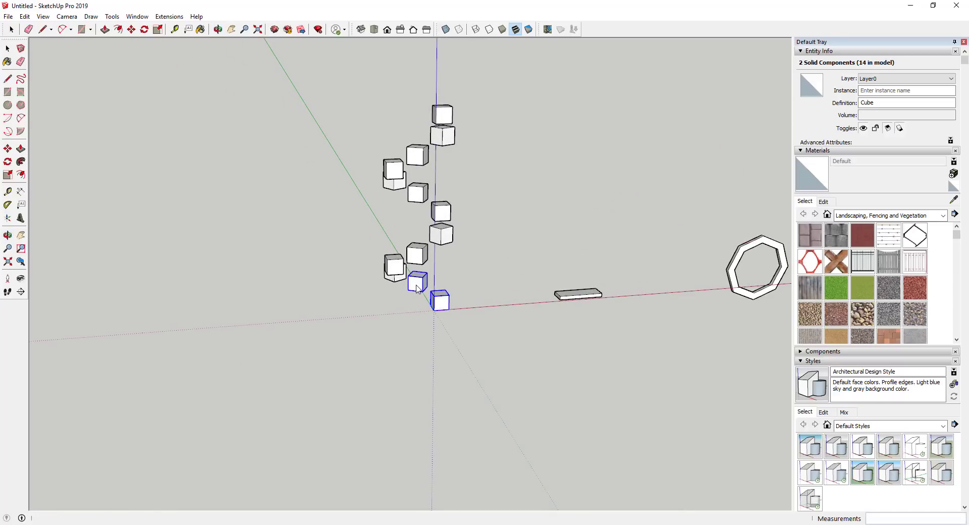
pyautogui.moveTo(417, 289); pyautogui.dragTo(452, 329, button='middle')
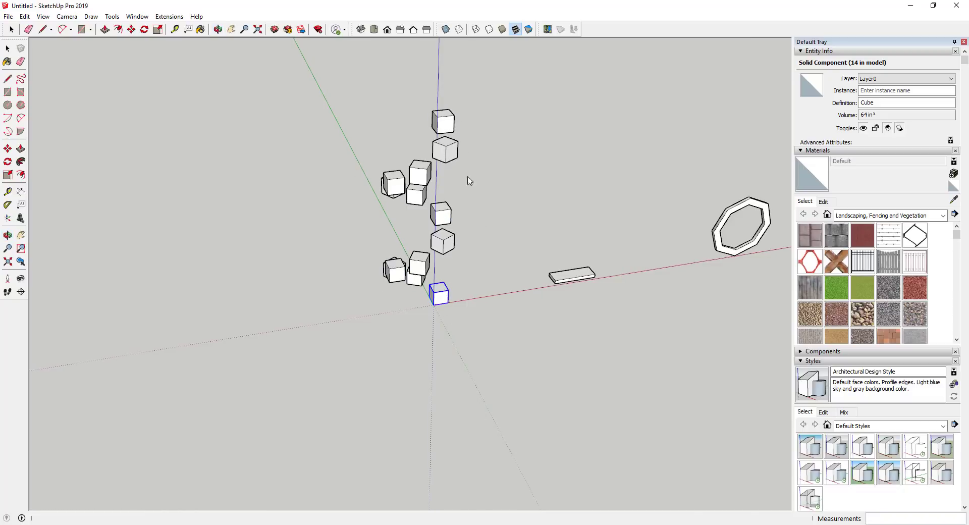
# Step: Select the whole flat slab beside the cubes and make it a component named Step
pyautogui.moveTo(484, 218); pyautogui.dragTo(657, 275, button='middle')
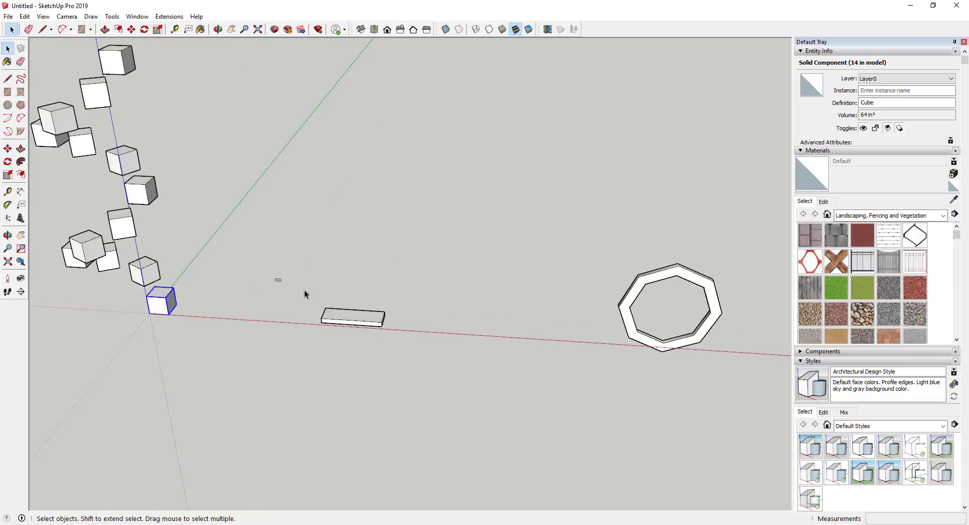
pyautogui.moveTo(351, 310); pyautogui.dragTo(466, 380)
pyautogui.rightClick(356, 319)
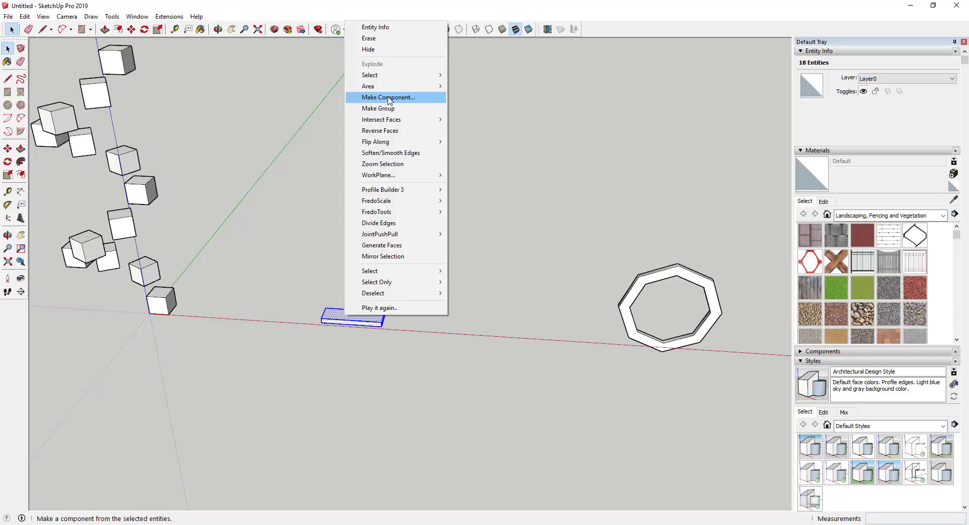
pyautogui.click(387, 97)
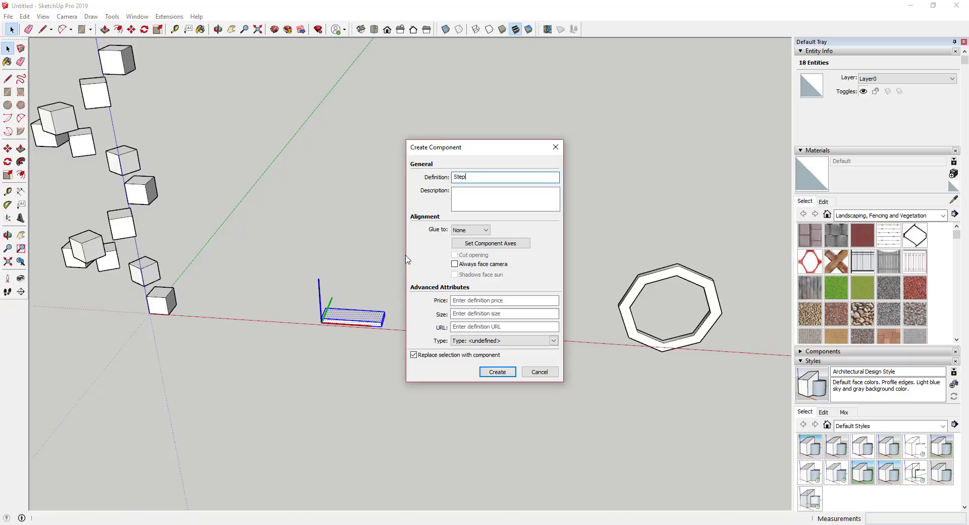
pyautogui.press('Return')
# Step: Rotate-copy the Step component by about 9.1 degrees around a point beyond its end along the red direction, snapping to its rear corner
pyautogui.press('q')
pyautogui.scroll(5, 382, 325)
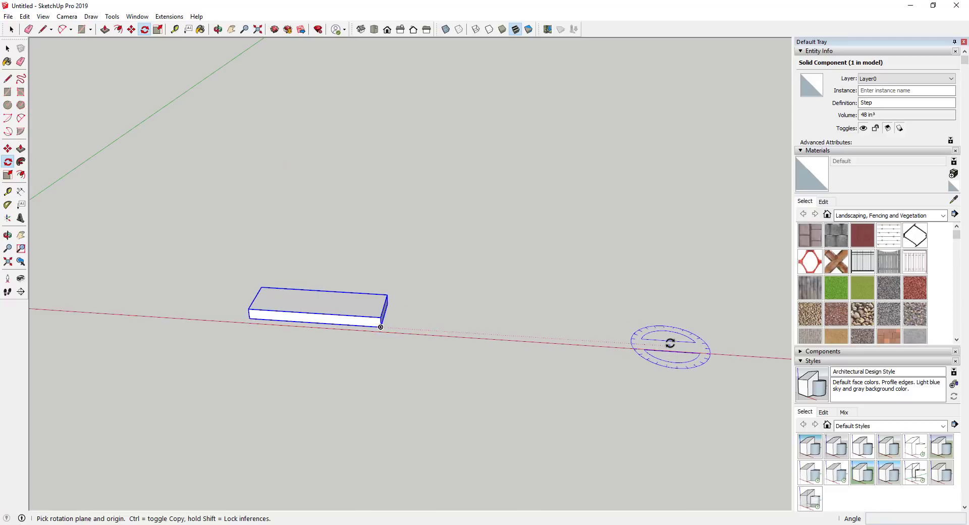
pyautogui.click(670, 344)
pyautogui.click(382, 327)
pyautogui.press('ctrl')
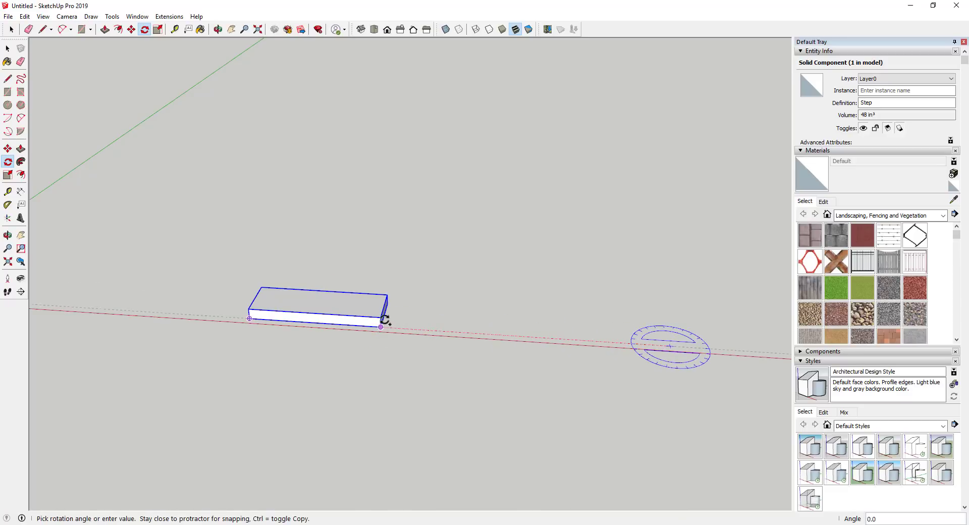
pyautogui.scroll(3, 391, 302)
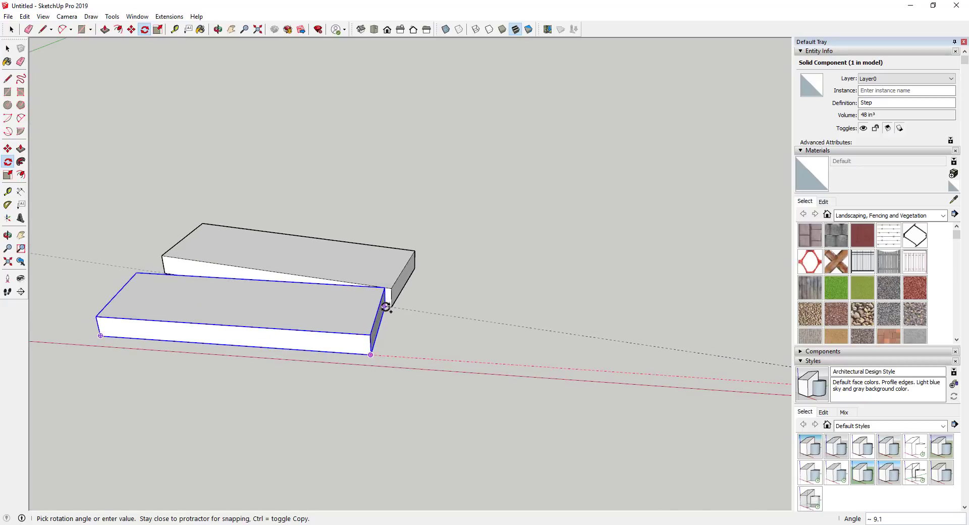
pyautogui.click(385, 306)
pyautogui.scroll(-3, 392, 306)
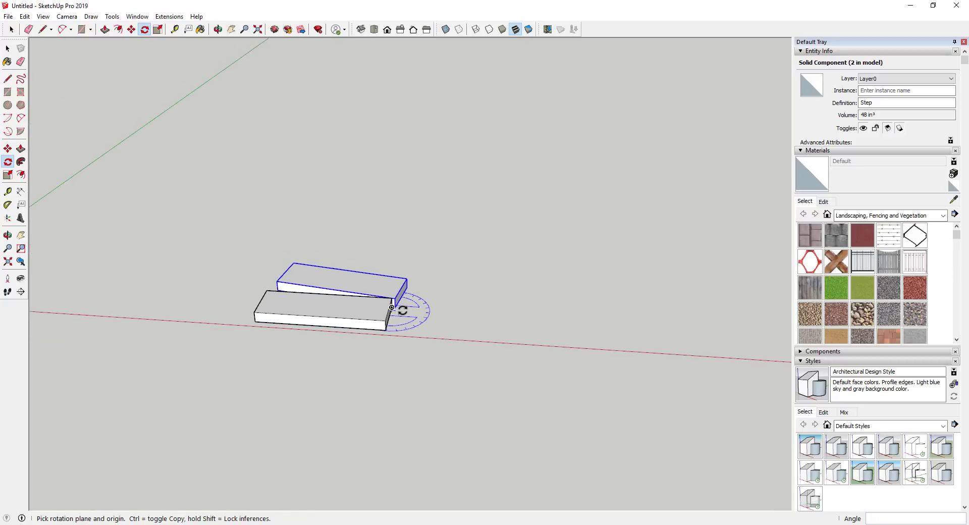
# Step: Move the rotated Step copy up so its lower corner meets the original step's upper rear corner
pyautogui.scroll(4, 392, 307)
pyautogui.press('m')
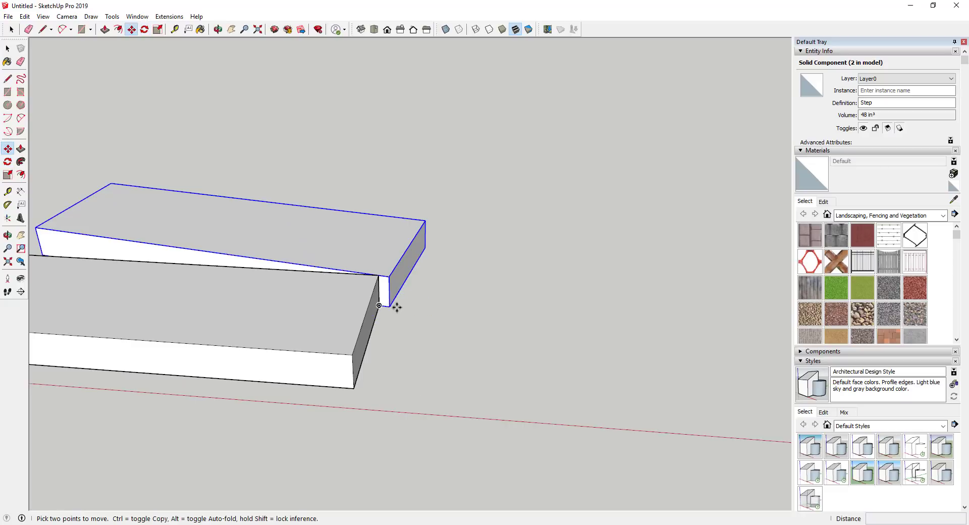
pyautogui.click(392, 307)
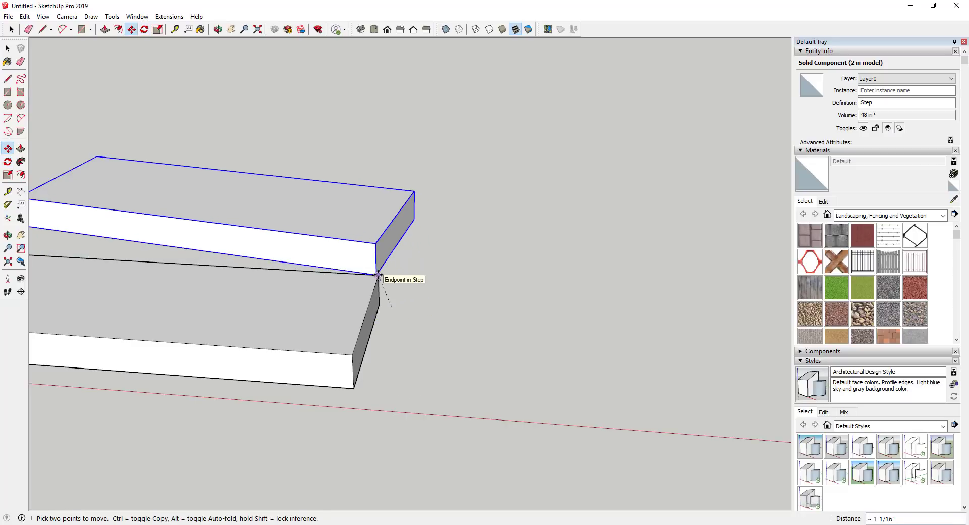
pyautogui.click(378, 275)
pyautogui.scroll(-3, 467, 283)
pyautogui.scroll(5, 433, 281)
pyautogui.moveTo(432, 281); pyautogui.dragTo(292, 257, button='middle')
pyautogui.scroll(2, 354, 265)
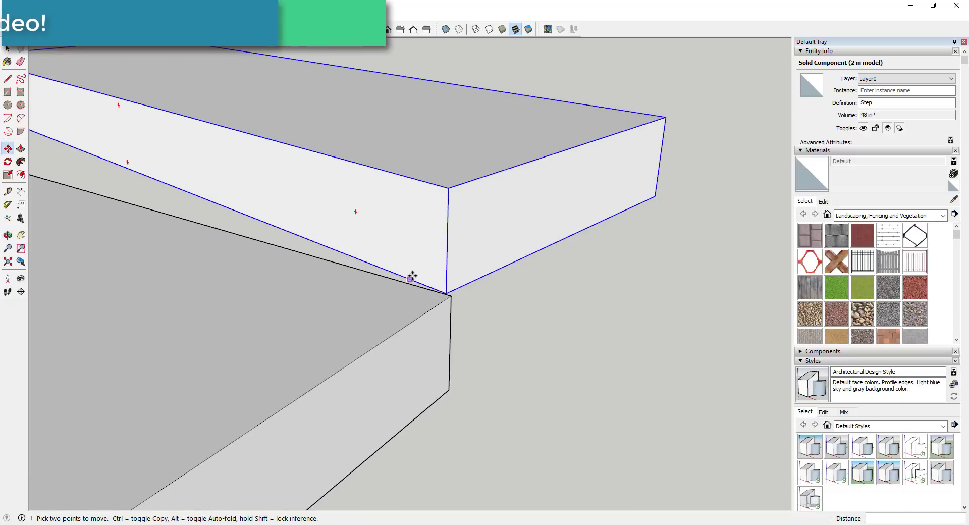
pyautogui.click(446, 291)
pyautogui.click(450, 295)
# Step: Run Play it again on the original step and its raised, rotated copy, repeating it to build a curved staircase of 11 steps
pyautogui.scroll(-3, 495, 308)
pyautogui.scroll(-3, 495, 308)
pyautogui.moveTo(495, 308); pyautogui.dragTo(540, 298, button='middle')
pyautogui.scroll(-2, 504, 311)
pyautogui.press('space')
pyautogui.click(508, 309)
pyautogui.rightClick(502, 308)
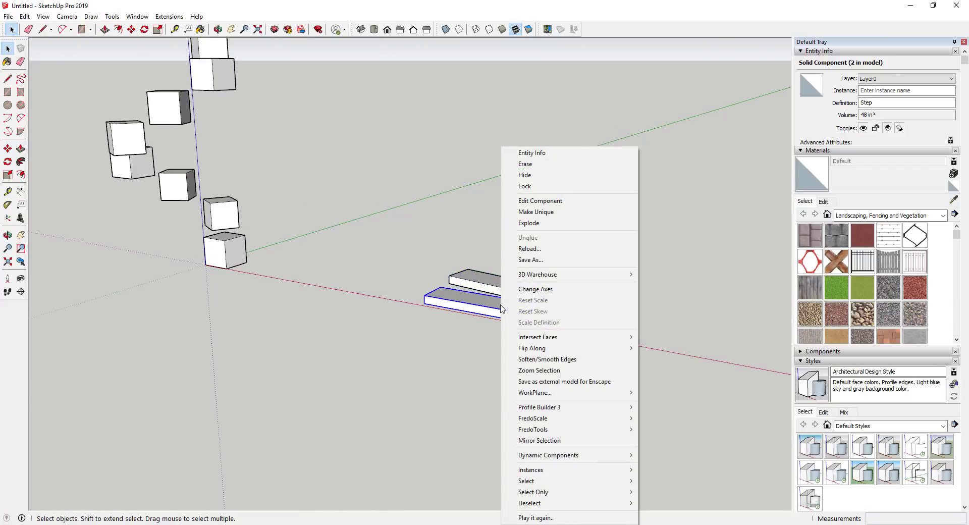
pyautogui.click(542, 518)
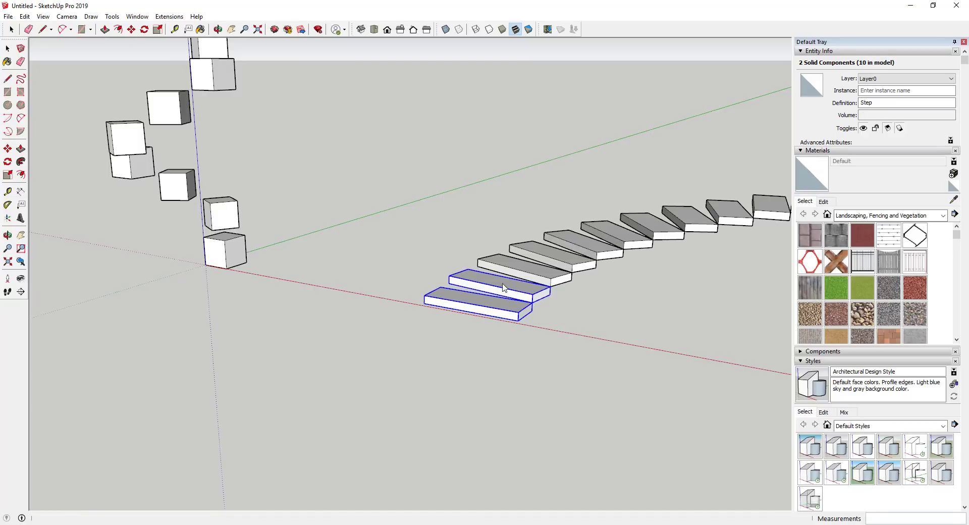
pyautogui.scroll(-3, 483, 285)
pyautogui.moveTo(483, 285); pyautogui.dragTo(510, 256, button='middle')
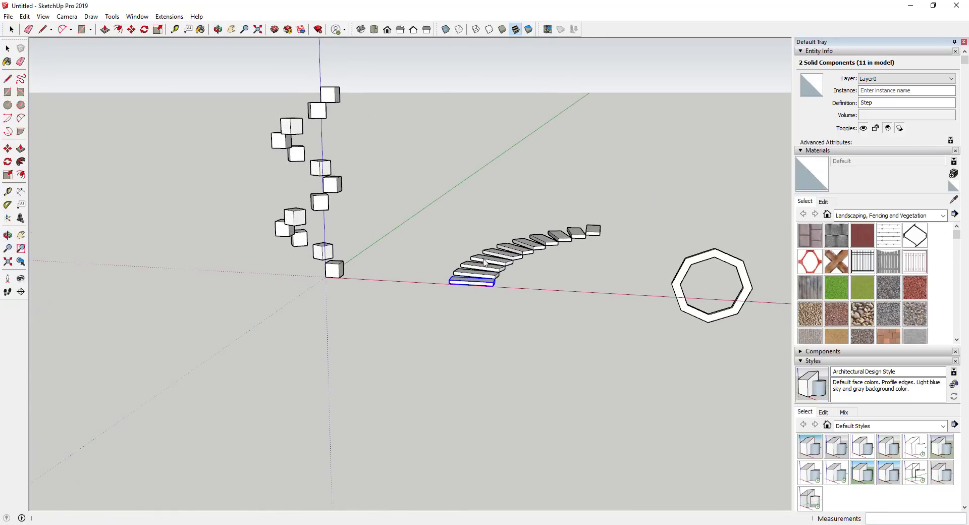
pyautogui.scroll(2, 511, 256)
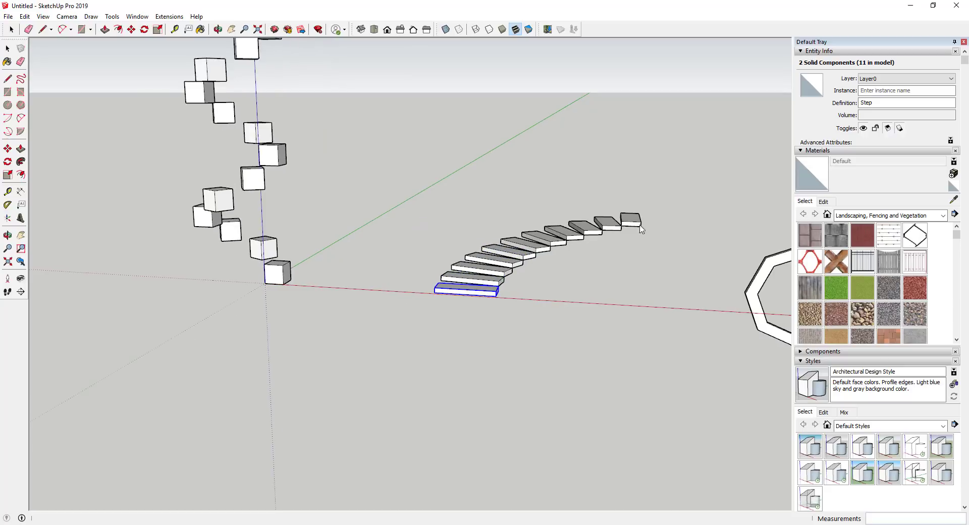
pyautogui.scroll(-3, 607, 270)
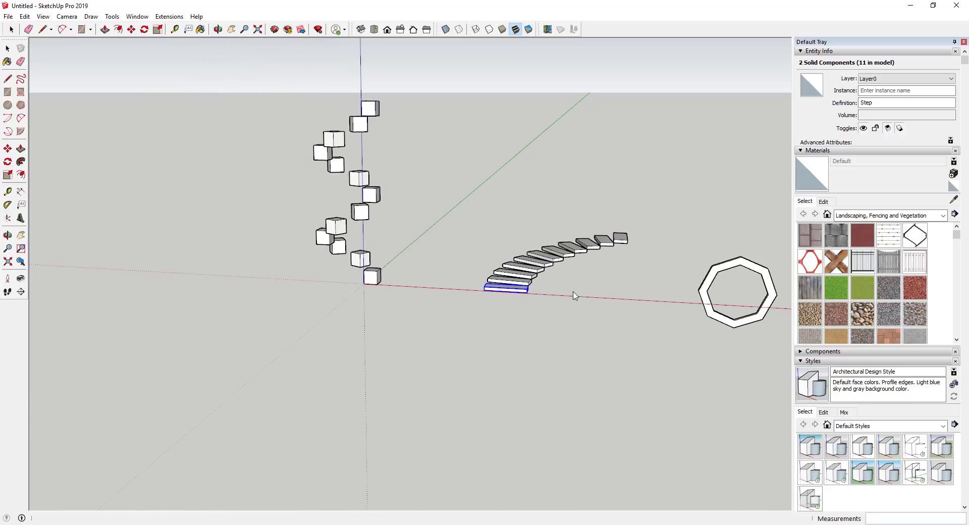
# Step: Copy the Ring component 1' backward along the green axis
pyautogui.moveTo(656, 297); pyautogui.dragTo(766, 283, button='middle')
pyautogui.scroll(3, 654, 269)
pyautogui.press('space')
pyautogui.click(625, 280)
pyautogui.scroll(-2, 603, 280)
pyautogui.scroll(5, 707, 381)
pyautogui.click(637, 296)
pyautogui.moveTo(549, 286); pyautogui.dragTo(747, 384, button='middle')
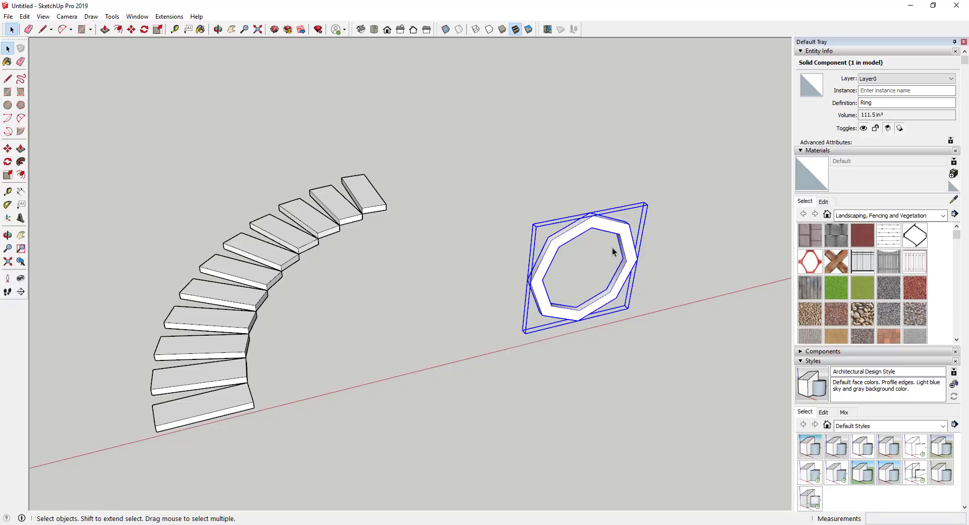
pyautogui.press('m')
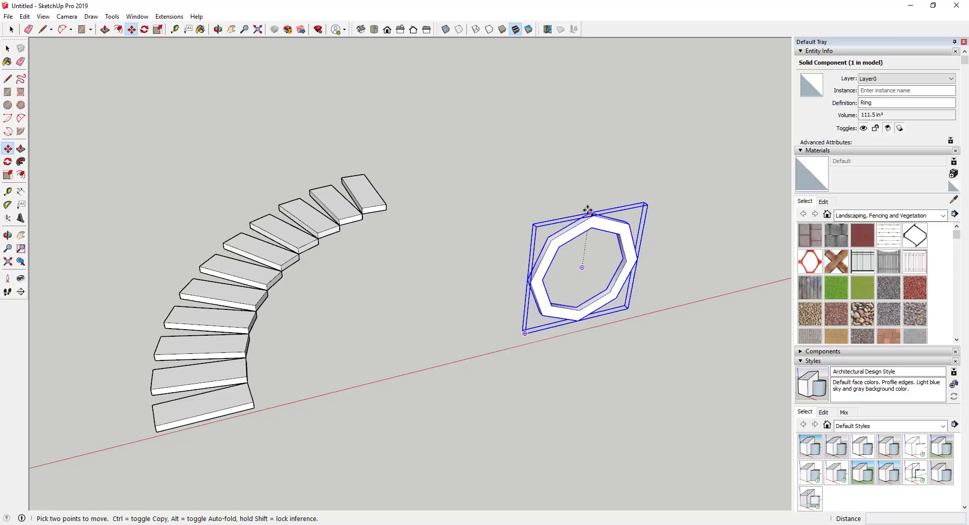
pyautogui.keyDown('ctrl'); pyautogui.click(589, 211); pyautogui.keyUp('ctrl')
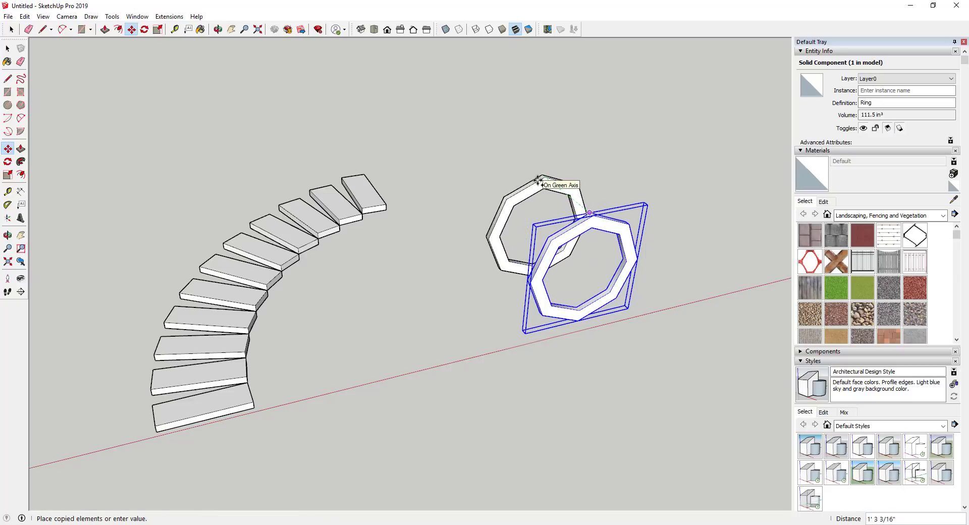
pyautogui.write("1'")
pyautogui.press('Return')
# Step: Rotate the copied ring in its own plane about its center, to an angle of 75.0
pyautogui.press('q')
pyautogui.click(554, 195)
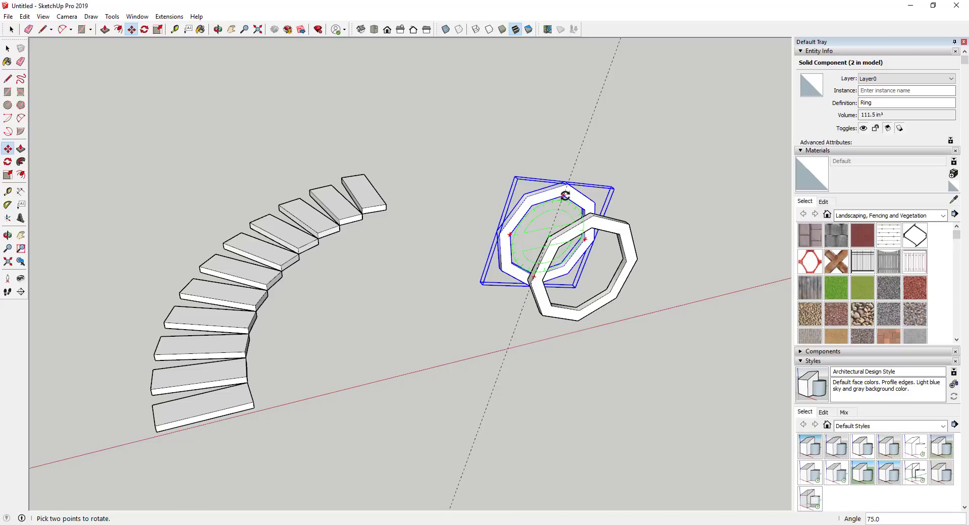
pyautogui.press('m')
pyautogui.moveTo(665, 264); pyautogui.dragTo(596, 214, button='middle')
pyautogui.scroll(3, 596, 214)
# Step: Run Play it again on the original ring and its rotated copy, repeating it to build a twisting row of 14 rings
pyautogui.press('space')
pyautogui.click(577, 283)
pyautogui.rightClick(577, 283)
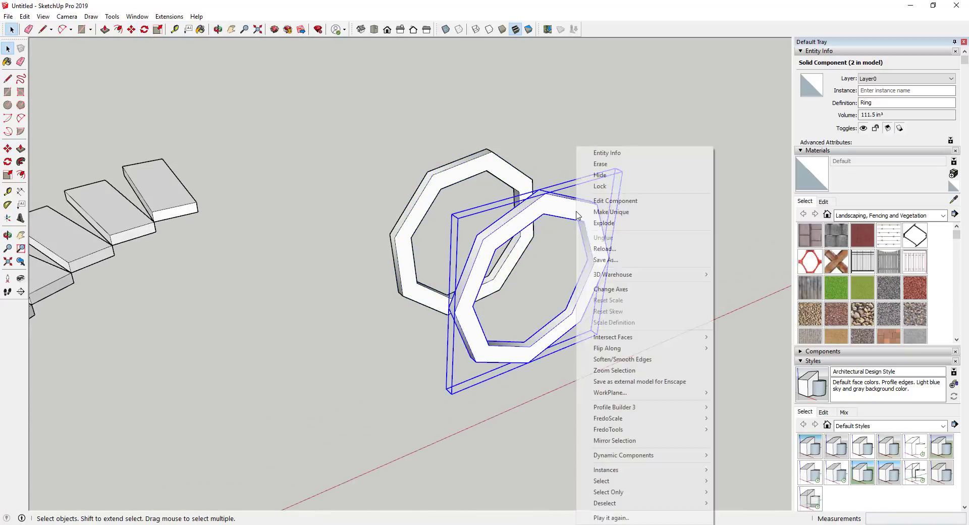
pyautogui.click(611, 517)
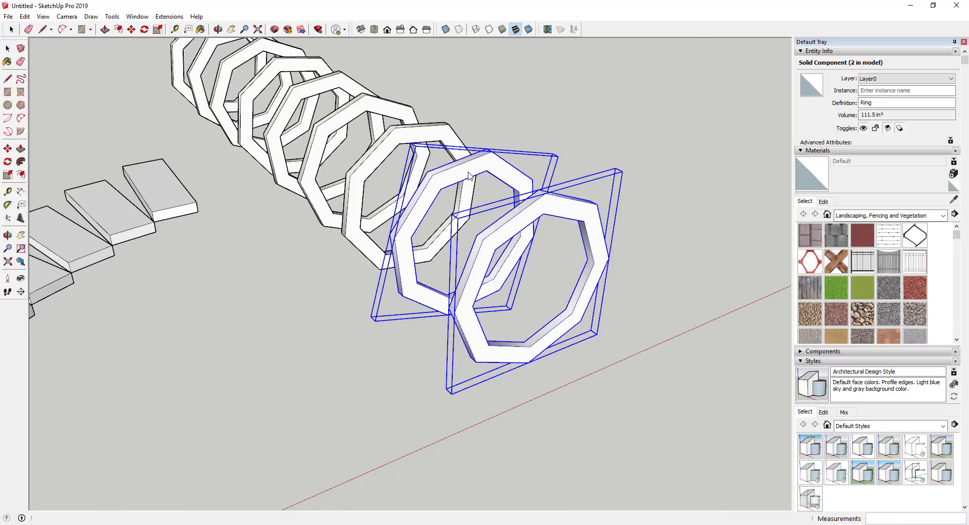
pyautogui.scroll(-5, 524, 278)
pyautogui.moveTo(524, 277); pyautogui.dragTo(355, 147, button='middle')
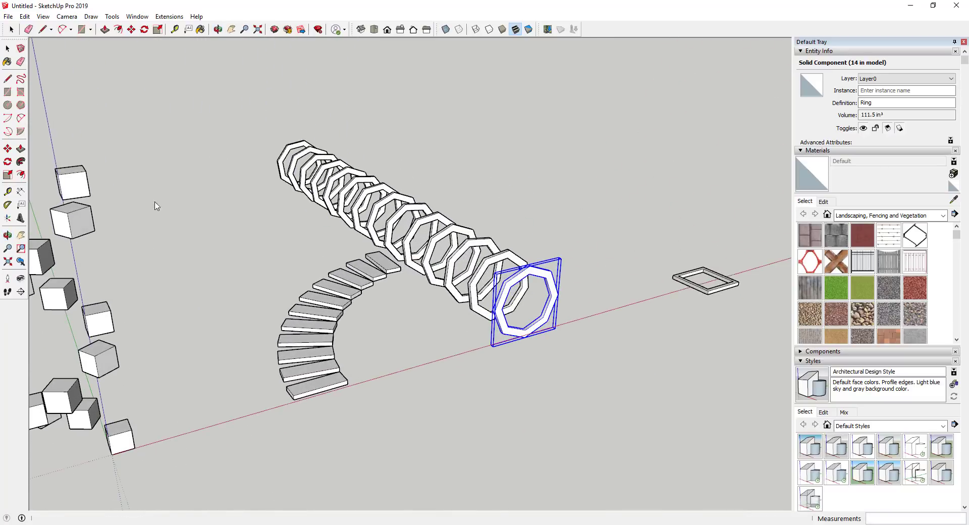
# Step: Rotate the flat Square Ring component about its front corner around the red axis so it stands upright
pyautogui.moveTo(469, 204); pyautogui.dragTo(554, 263, button='middle')
pyautogui.moveTo(548, 251); pyautogui.dragTo(698, 337)
pyautogui.moveTo(698, 337); pyautogui.dragTo(661, 355, button='middle')
pyautogui.press('q')
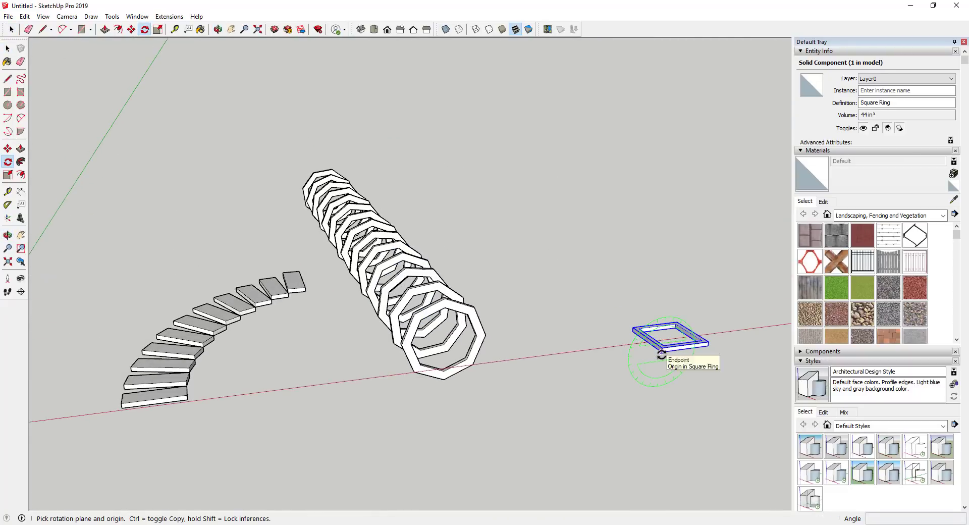
pyautogui.press('Right')
pyautogui.click(661, 352)
pyautogui.click(632, 331)
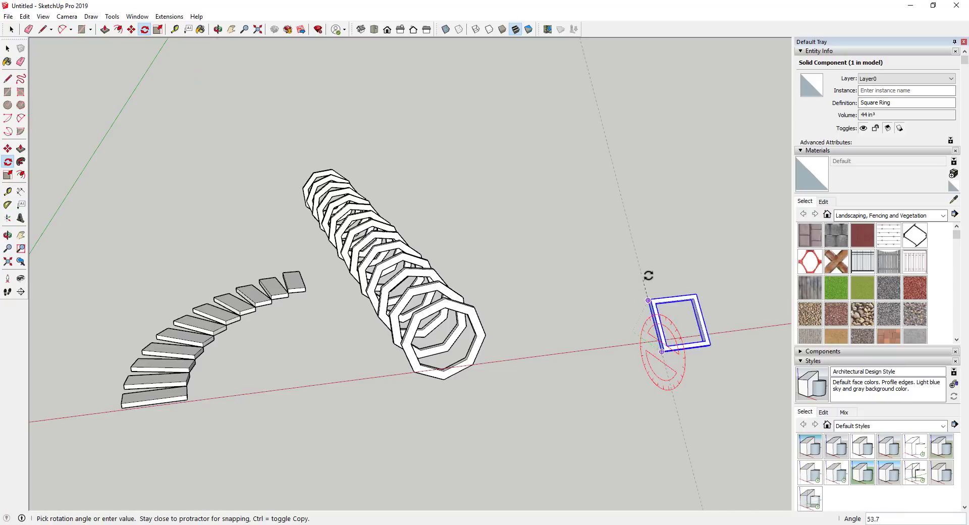
pyautogui.click(675, 266)
pyautogui.press('space')
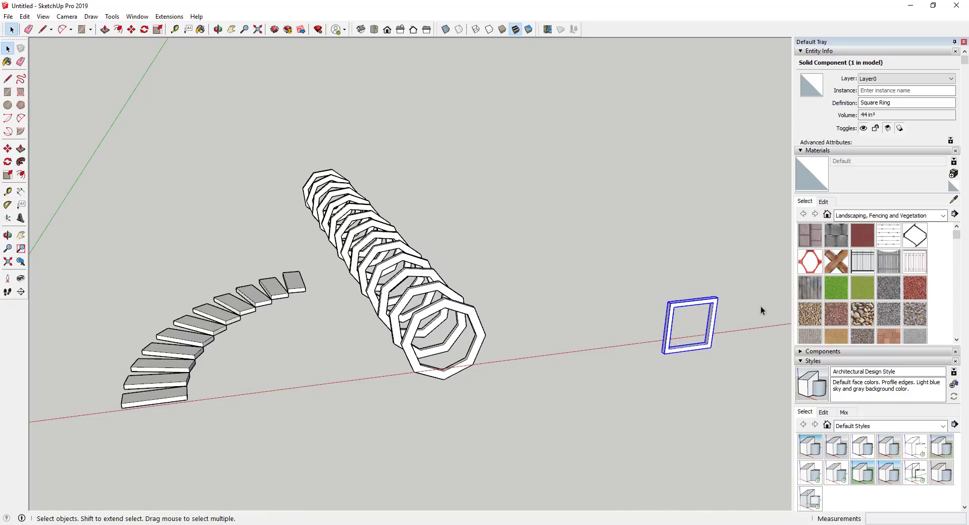
# Step: Copy the upright Square Ring 12 inches backward along the green axis
pyautogui.moveTo(770, 306); pyautogui.dragTo(500, 250, button='middle')
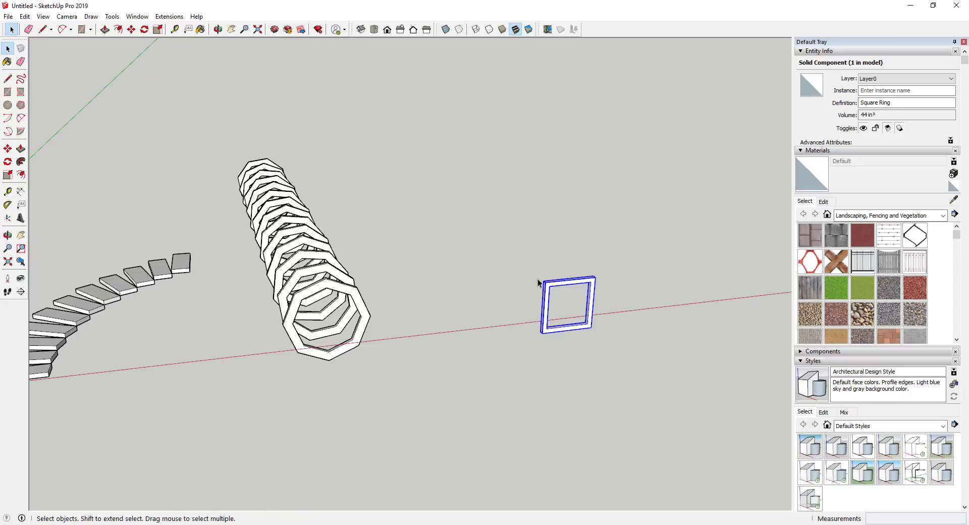
pyautogui.press('m')
pyautogui.press('ctrl')
pyautogui.click(542, 333)
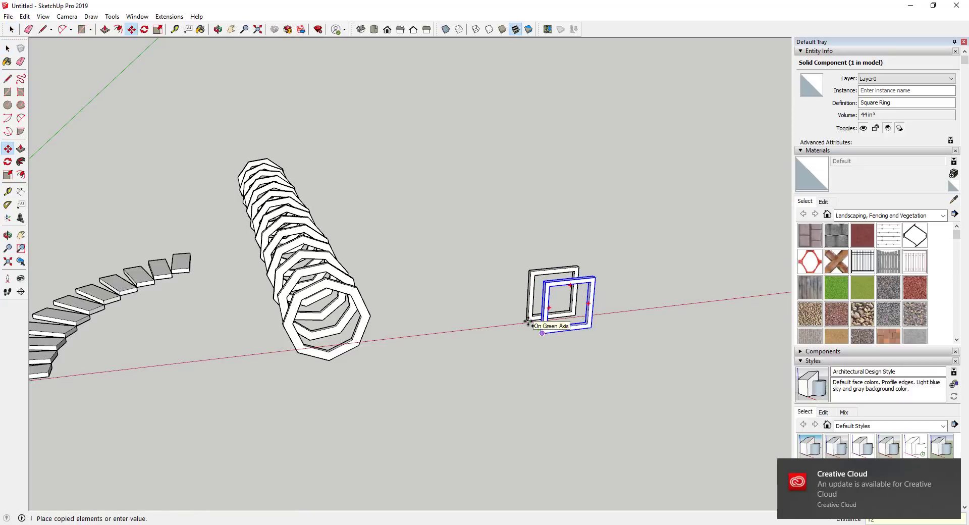
pyautogui.click(528, 320)
pyautogui.press('space')
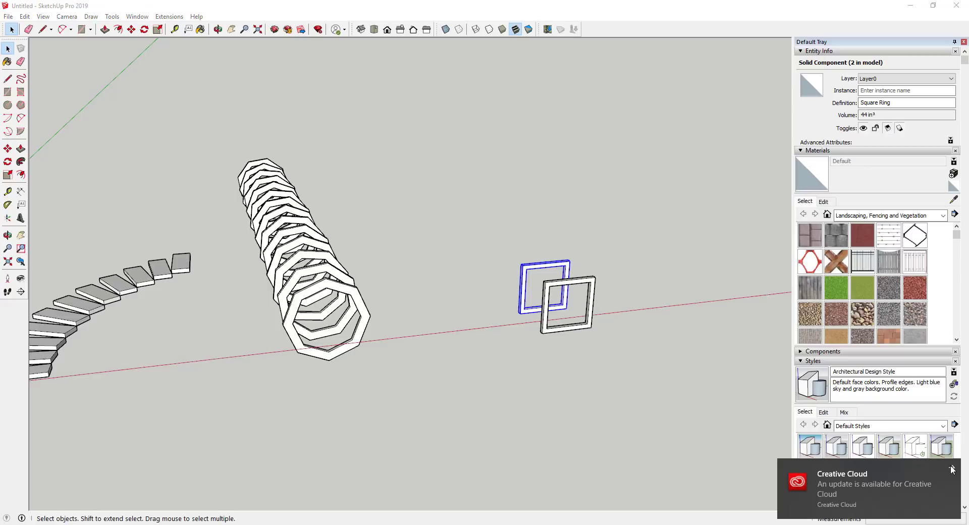
# Step: Rotate the rear Square Ring copy in its own plane about its center, to an angle of 75.0
pyautogui.scroll(3, 582, 291)
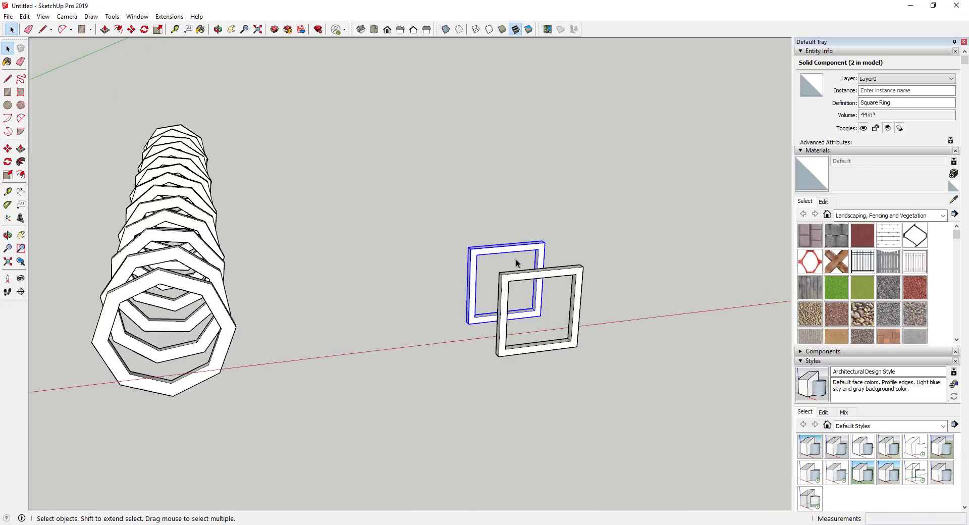
pyautogui.moveTo(517, 263); pyautogui.dragTo(529, 305, button='middle')
pyautogui.press('q')
pyautogui.press('space')
pyautogui.press('m')
pyautogui.click(508, 290)
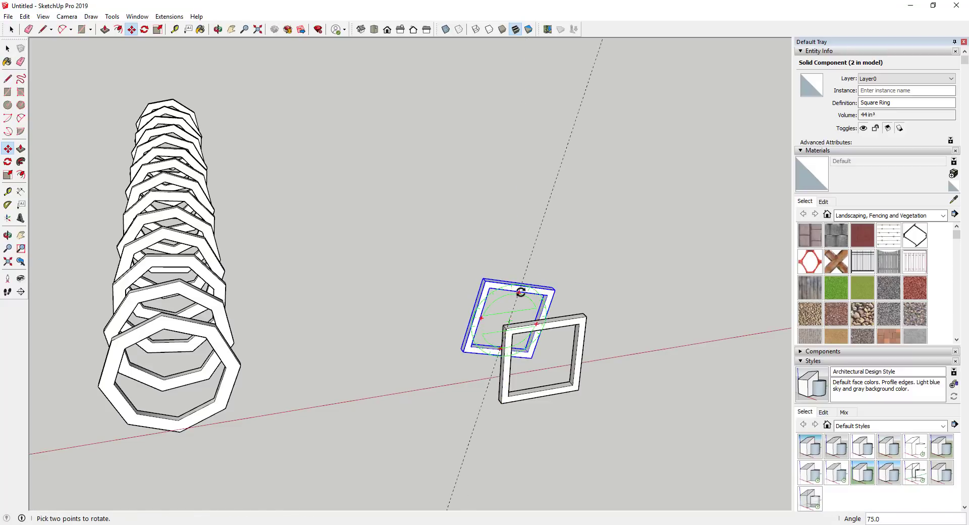
pyautogui.click(520, 292)
pyautogui.moveTo(521, 292); pyautogui.dragTo(547, 275, button='middle')
# Step: Run Play it again on the original Square Ring and its rotated copy, repeating it to build a twisting tunnel of 19 square rings
pyautogui.click(543, 276)
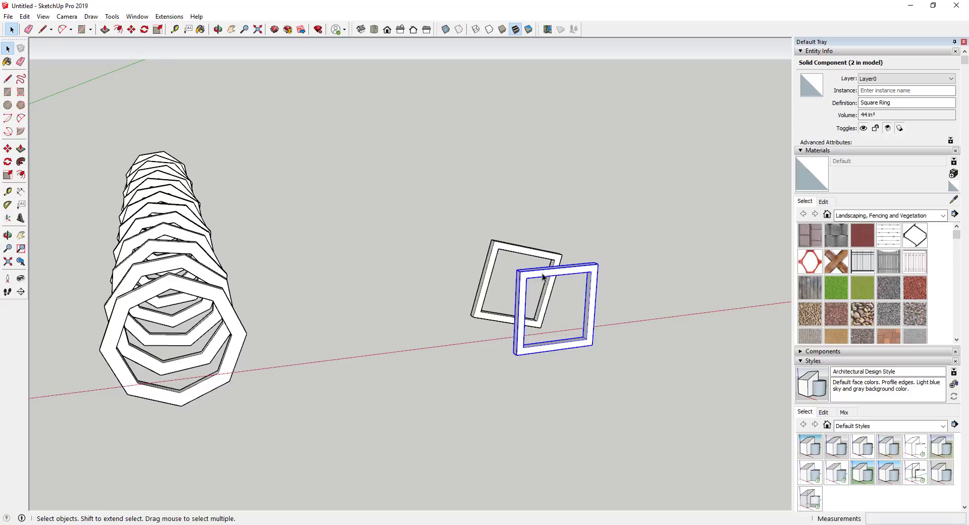
pyautogui.rightClick(543, 277)
pyautogui.click(560, 518)
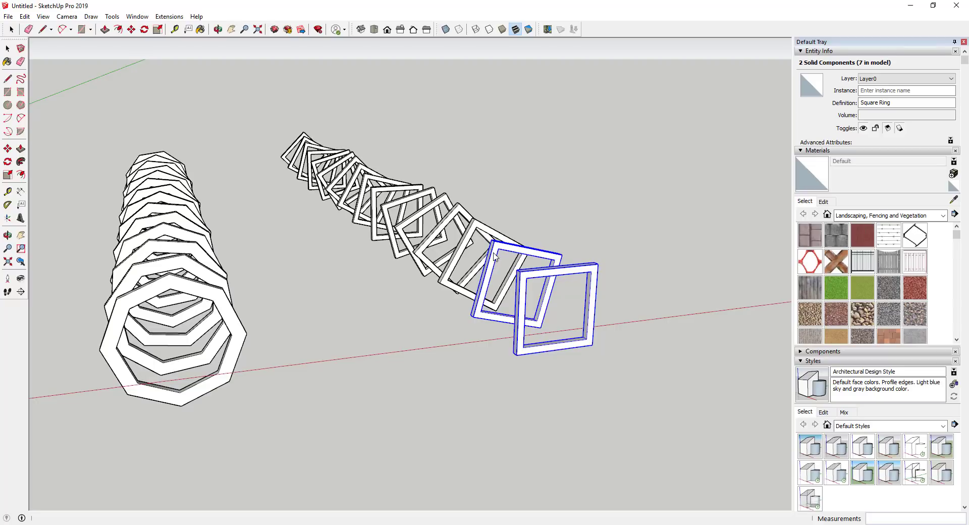
# Step: Examine the twisting tunnel of square rings from the front, looking through its length
pyautogui.moveTo(494, 256); pyautogui.dragTo(399, 232, button='middle')
pyautogui.scroll(5, 391, 216)
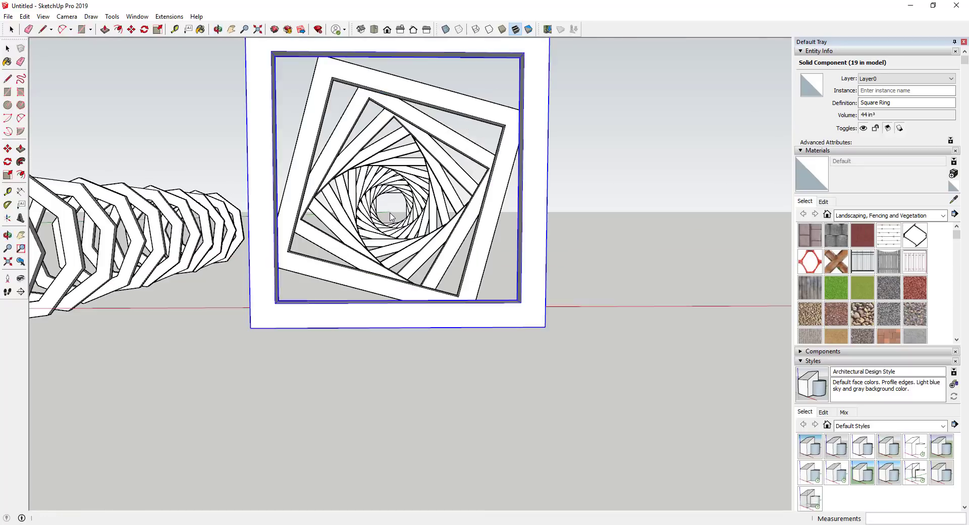
pyautogui.scroll(4, 399, 176)
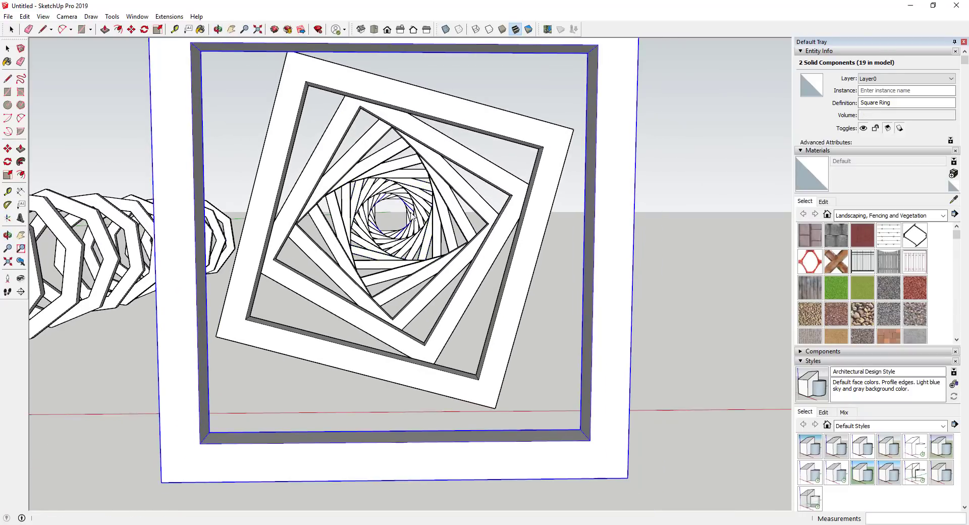
pyautogui.scroll(6, 389, 212)
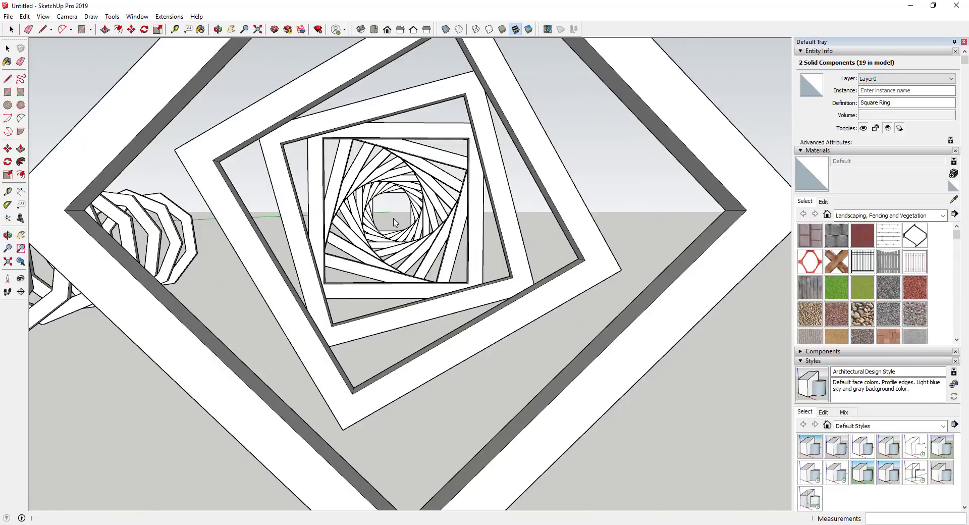
pyautogui.scroll(8, 391, 205)
pyautogui.scroll(-15, 404, 220)
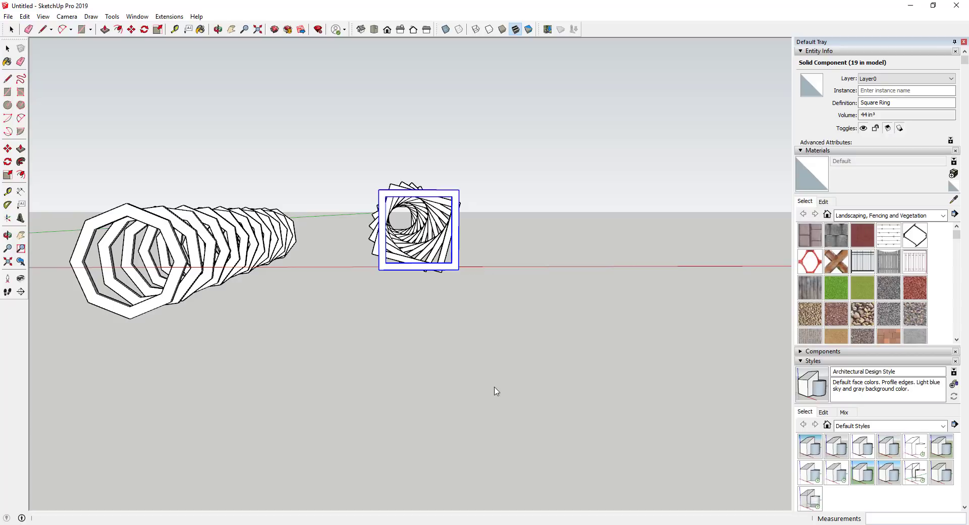
pyautogui.scroll(-3, 470, 309)
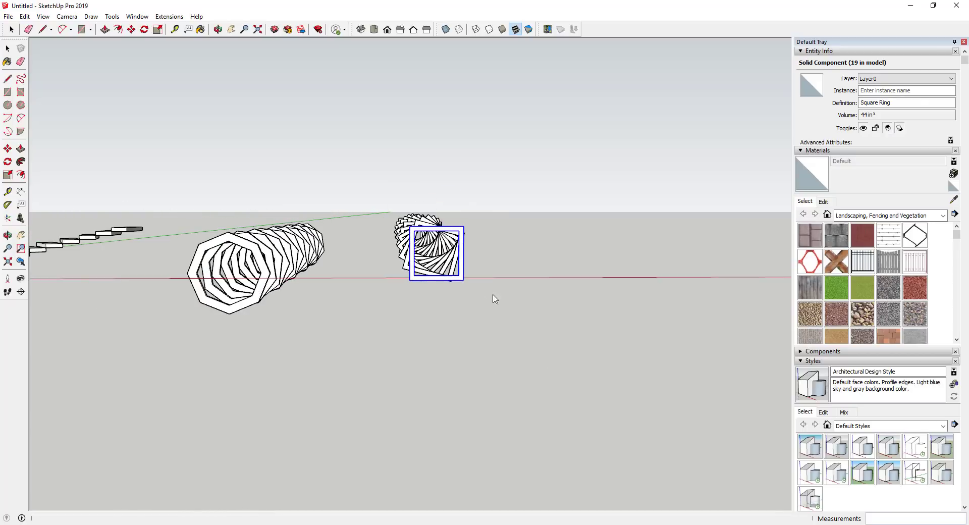
# Step: Draw a circle on the ground beside the square rings and pull it up about 1 7/16" into a disc
pyautogui.moveTo(595, 289); pyautogui.dragTo(492, 366, button='middle')
pyautogui.press('r')
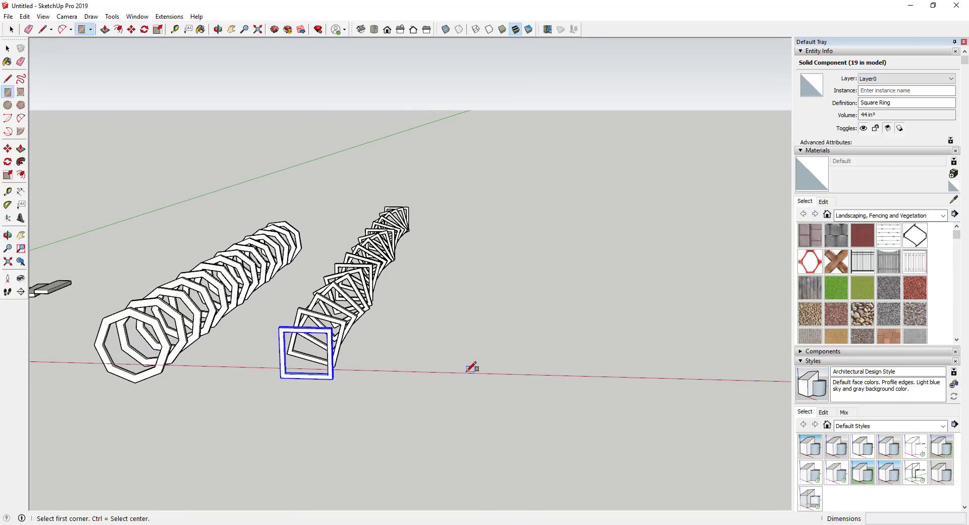
pyautogui.press('c')
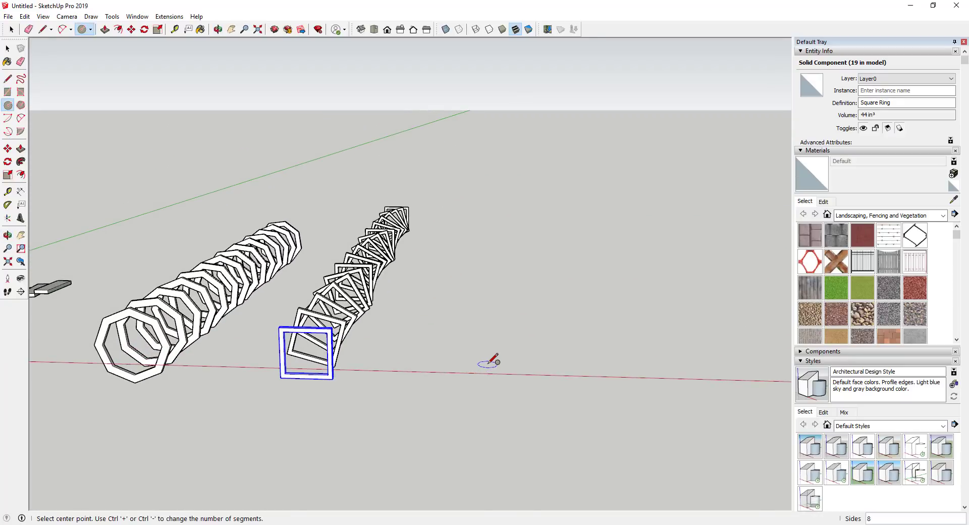
pyautogui.click(491, 362)
pyautogui.click(508, 365)
pyautogui.press('space')
pyautogui.press('p')
pyautogui.click(492, 366)
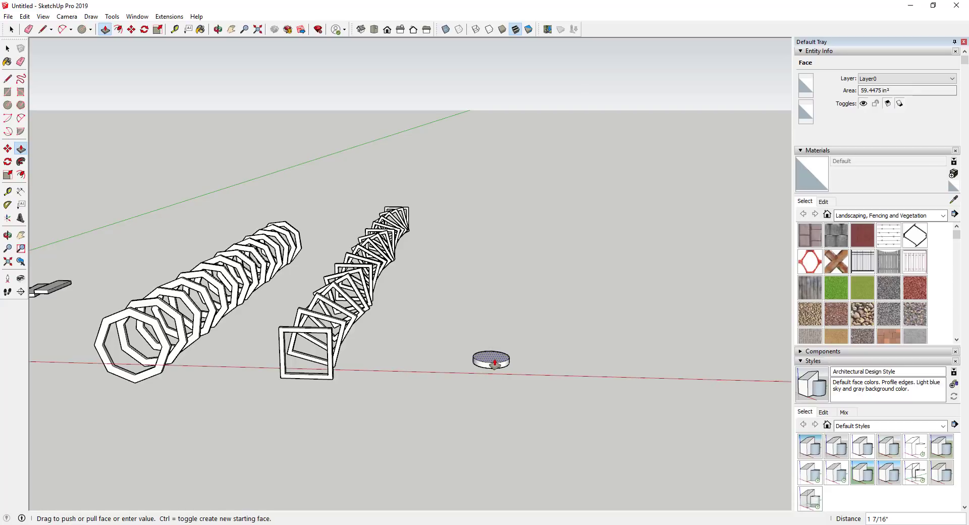
pyautogui.click(495, 362)
# Step: Make the whole disc, with all its faces and edges, a component named Cylinder
pyautogui.press('space')
pyautogui.scroll(5, 447, 349)
pyautogui.click(447, 352)
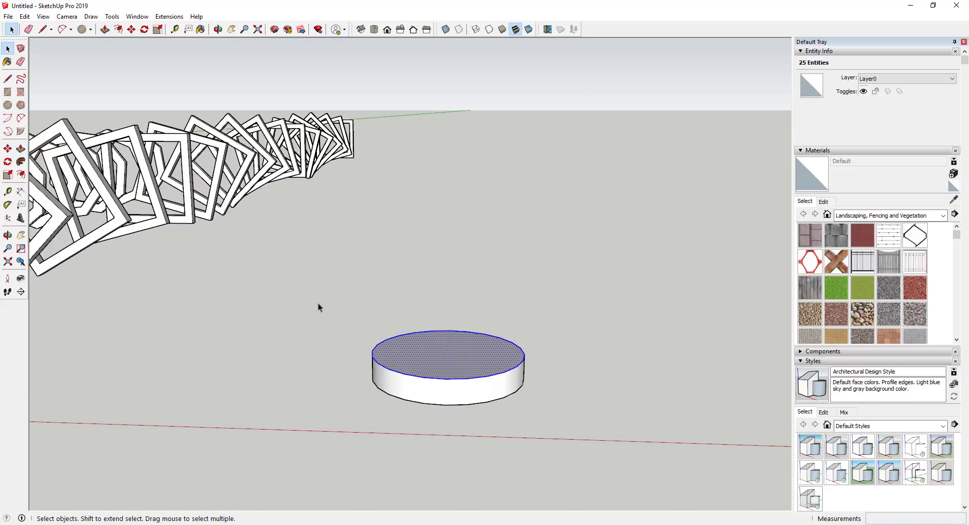
pyautogui.tripleClick(390, 347)
pyautogui.rightClick(441, 357)
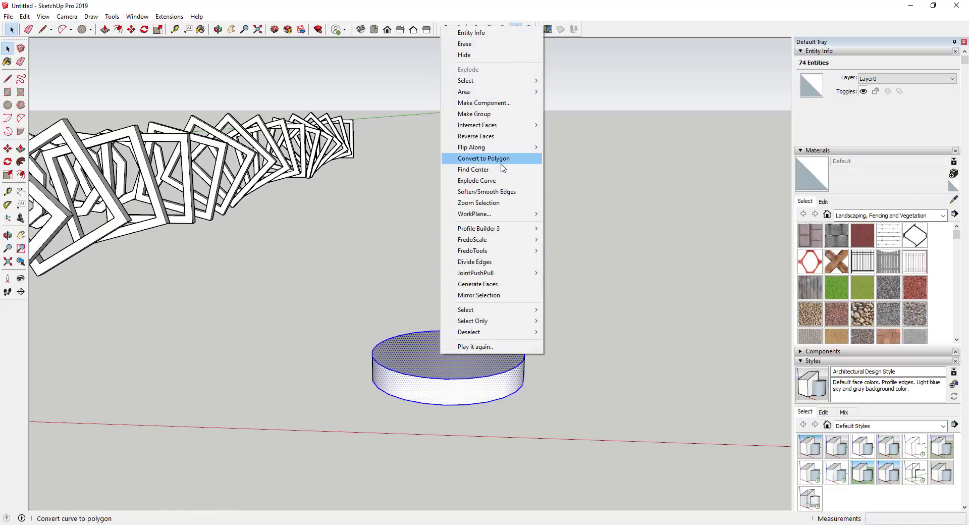
pyautogui.click(493, 104)
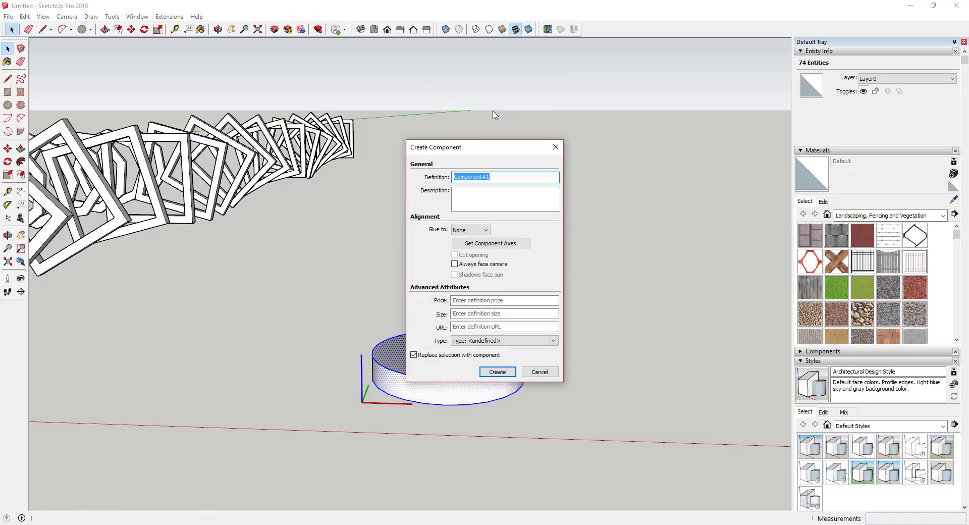
pyautogui.press('Return')
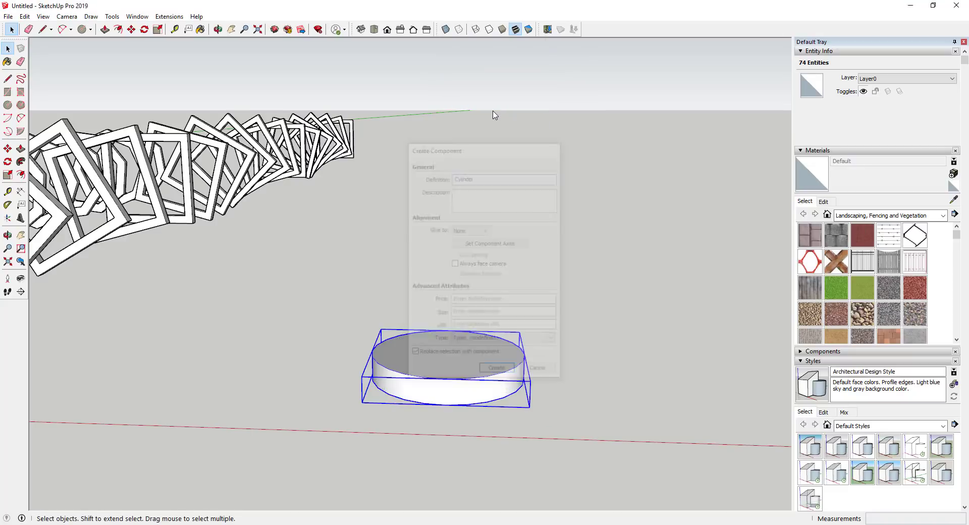
# Step: Copy the Cylinder straight up by 1 7/16" so the copy stacks on the original disc
pyautogui.press('m')
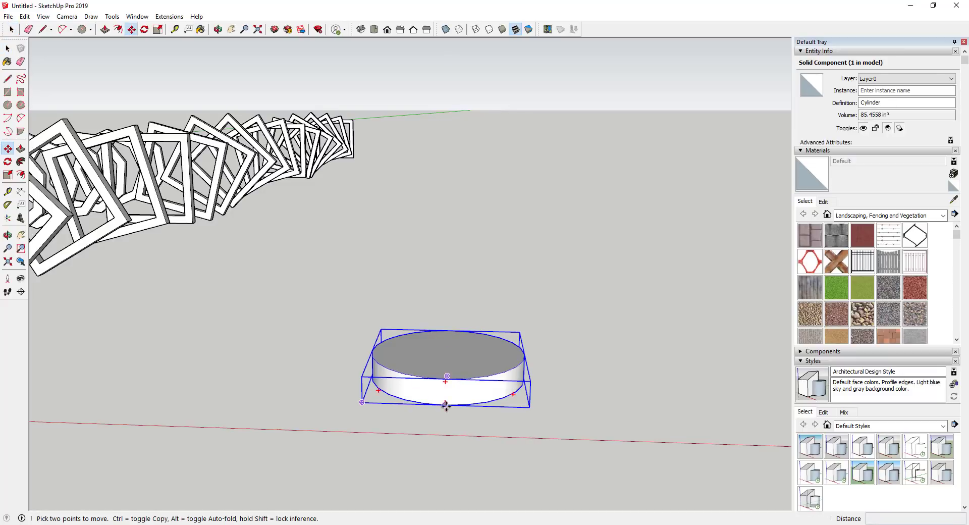
pyautogui.click(459, 404)
pyautogui.press('ctrl')
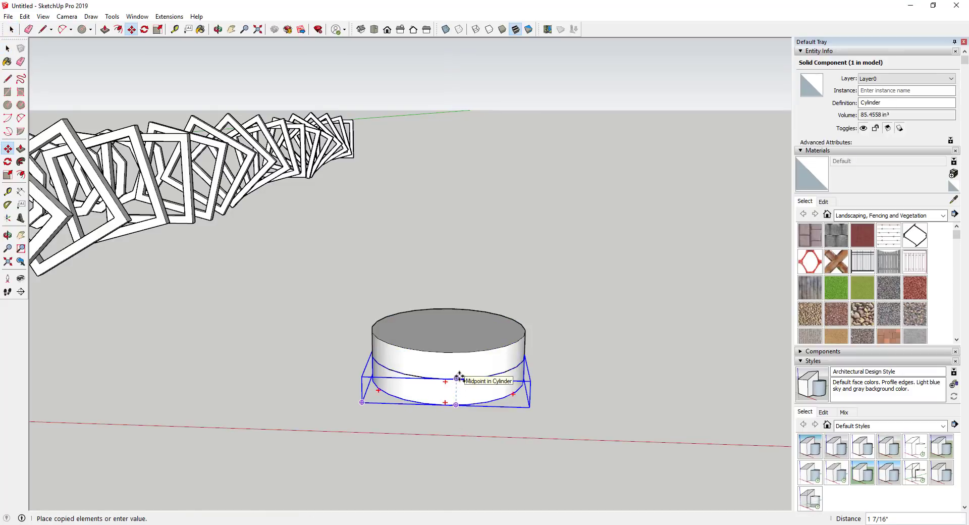
pyautogui.scroll(1, 455, 358)
pyautogui.click(455, 360)
# Step: Scale the upper Cylinder copy uniformly about its center to 0.88
pyautogui.press('s')
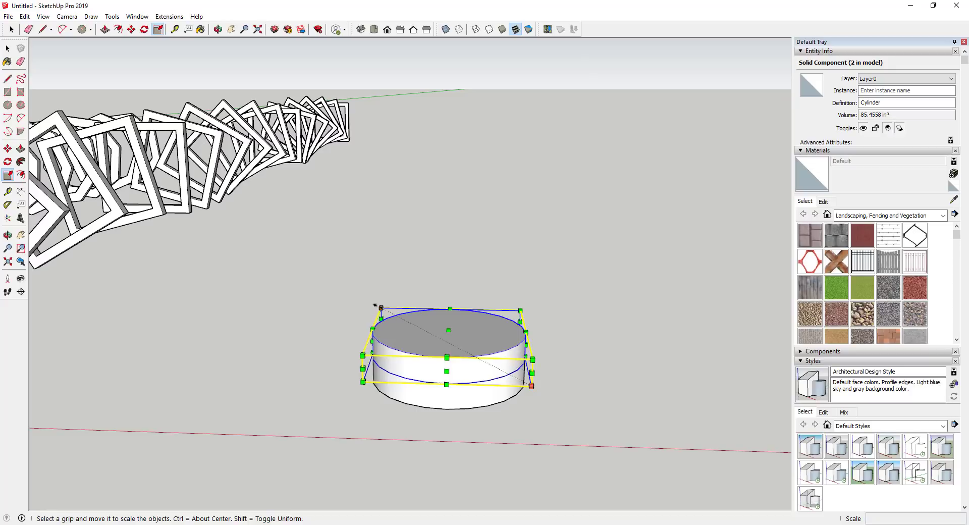
pyautogui.keyDown('ctrl'); pyautogui.moveTo(379, 307); pyautogui.dragTo(387, 308); pyautogui.keyUp('ctrl')
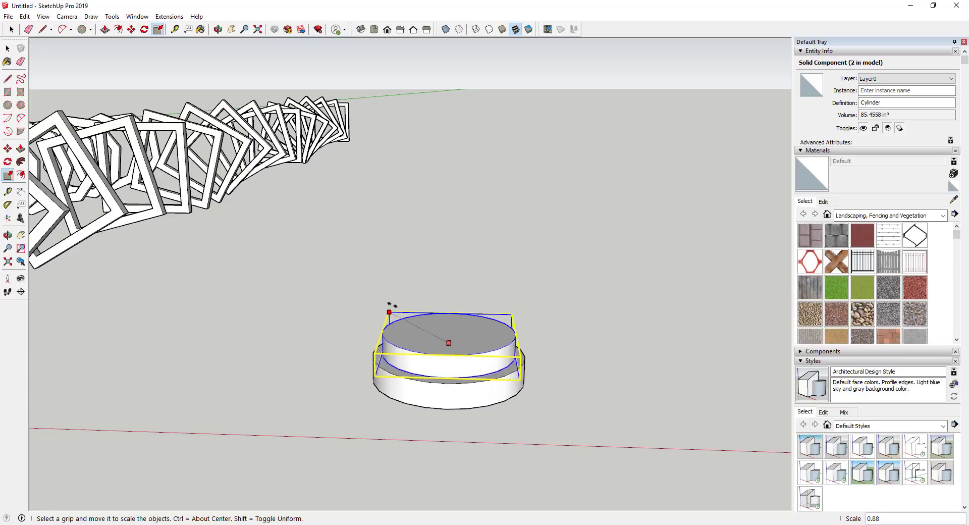
pyautogui.click(390, 308)
# Step: Move the scaled Cylinder copy down about 1/16" so it rests on top of the lower disc
pyautogui.scroll(3, 428, 262)
pyautogui.moveTo(429, 262); pyautogui.dragTo(531, 409, button='middle')
pyautogui.moveTo(685, 390); pyautogui.dragTo(511, 225, button='middle')
pyautogui.scroll(3, 555, 353)
pyautogui.press('space')
pyautogui.press('m')
pyautogui.click(533, 393)
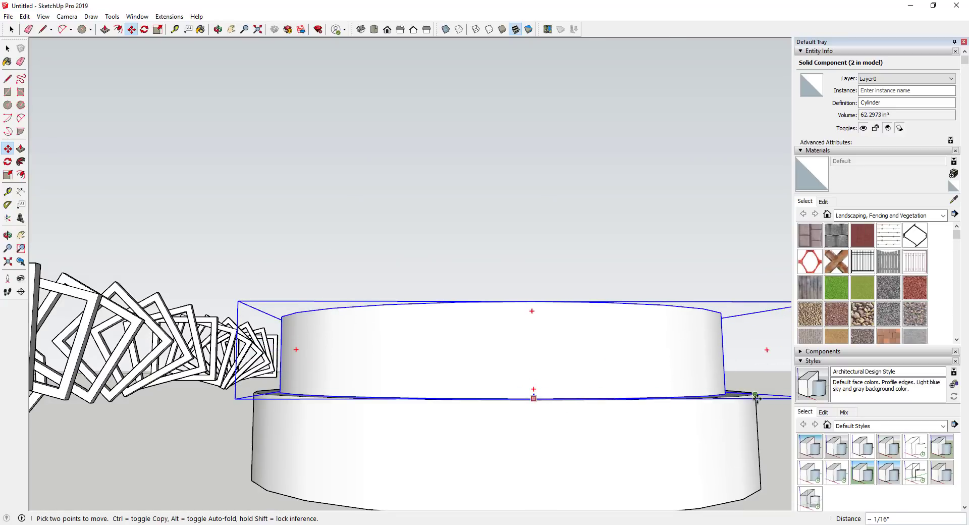
pyautogui.scroll(-6, 649, 376)
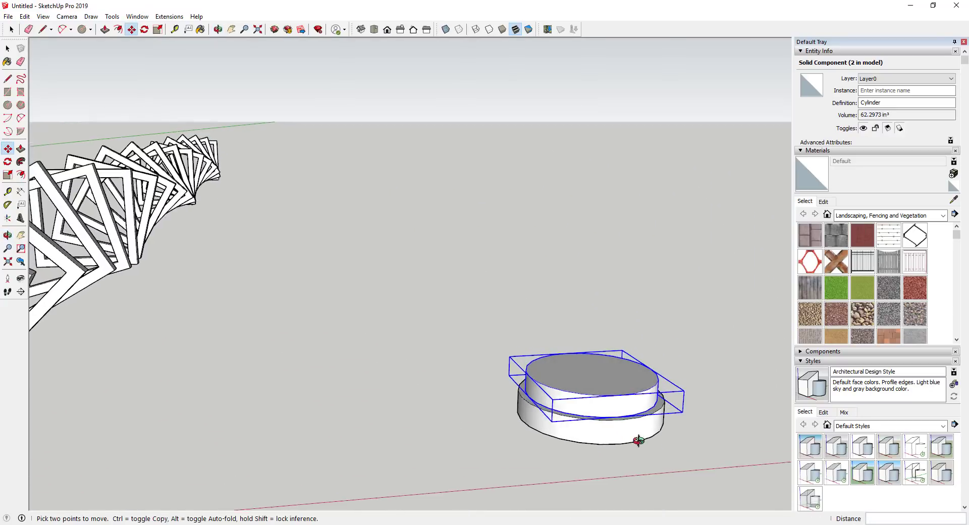
# Step: Run Play it again on the lower Cylinder and its scaled copy, repeating it to build a tapering tower of 17 discs
pyautogui.scroll(4, 676, 458)
pyautogui.press('space')
pyautogui.click(562, 391)
pyautogui.click(559, 356)
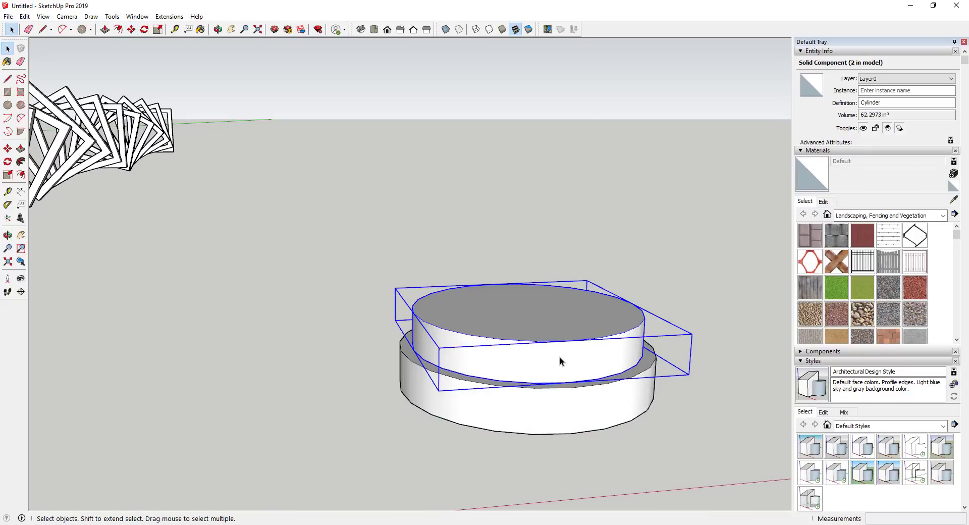
pyautogui.click(545, 402)
pyautogui.scroll(-4, 546, 401)
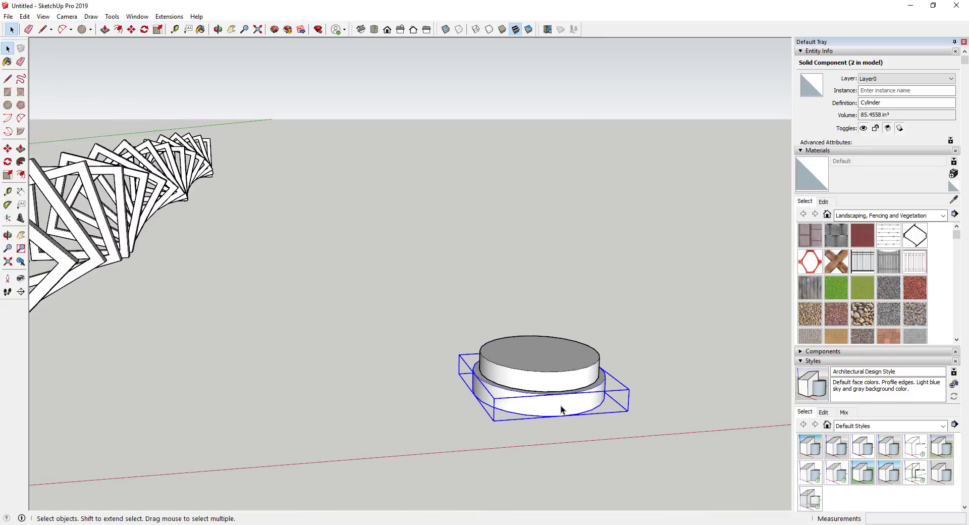
pyautogui.rightClick(562, 406)
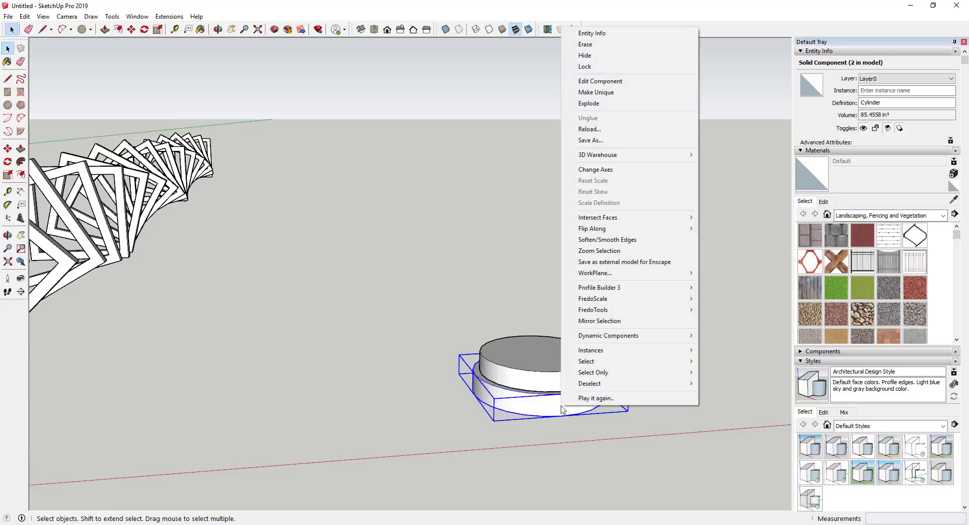
pyautogui.click(600, 398)
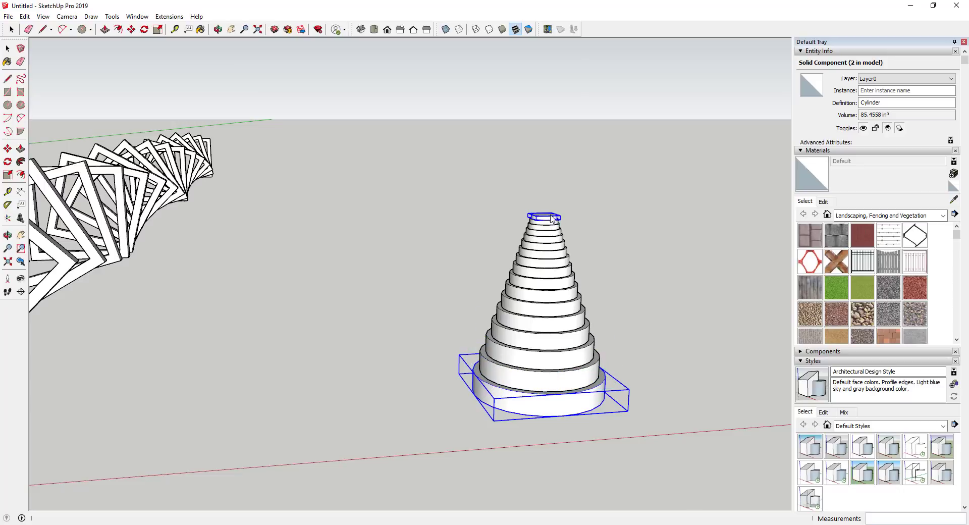
pyautogui.moveTo(610, 364); pyautogui.dragTo(639, 354, button='middle')
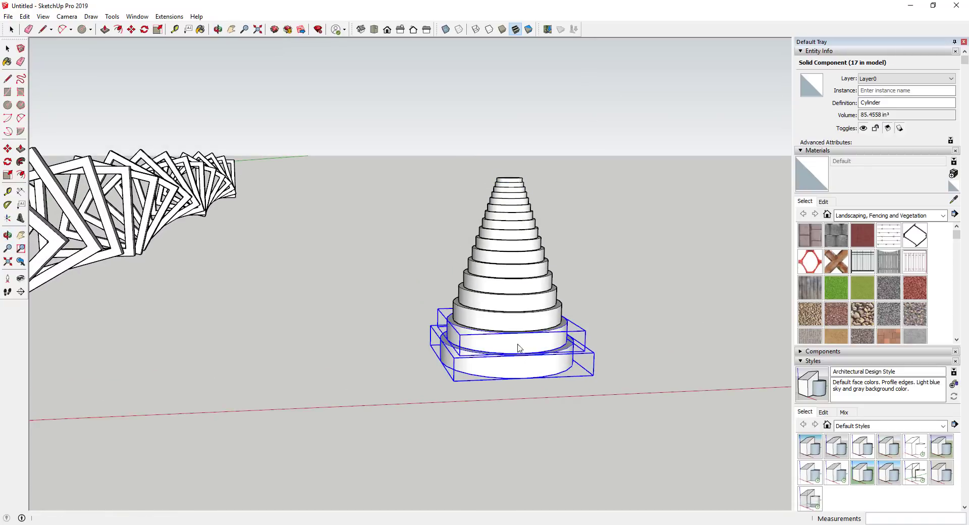
# Step: Draw a 4" by 12" rectangle on the ground beside the tapering tower and pull it up 1"
pyautogui.scroll(-5, 666, 325)
pyautogui.press('r')
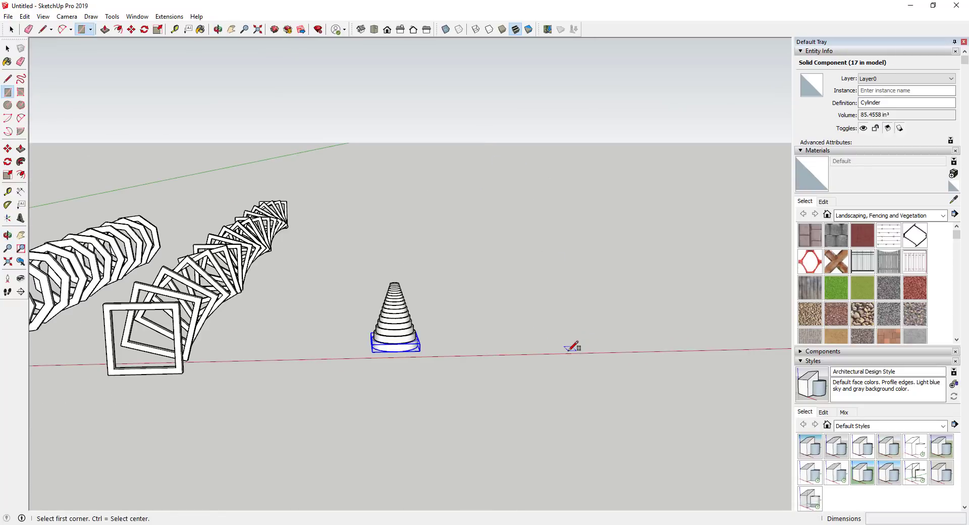
pyautogui.click(559, 350)
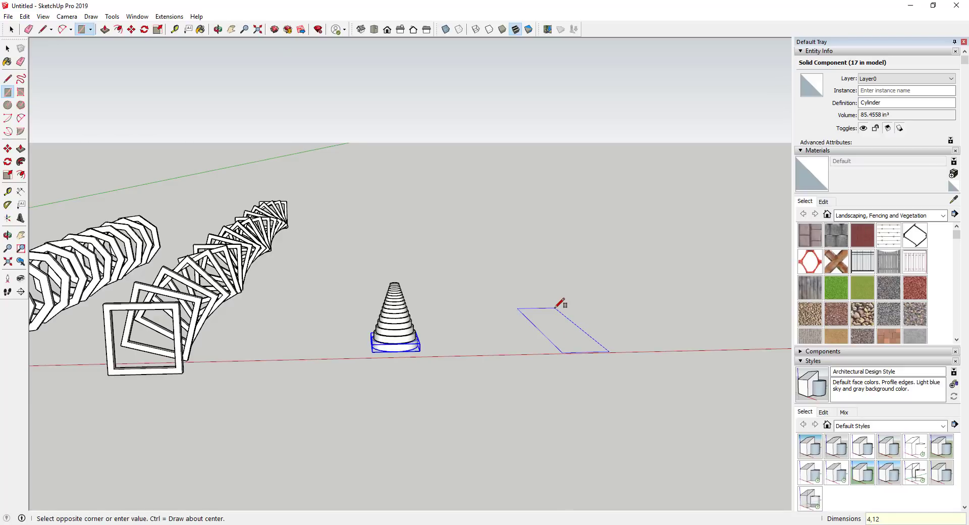
pyautogui.click(557, 306)
pyautogui.press('space')
pyautogui.scroll(4, 570, 347)
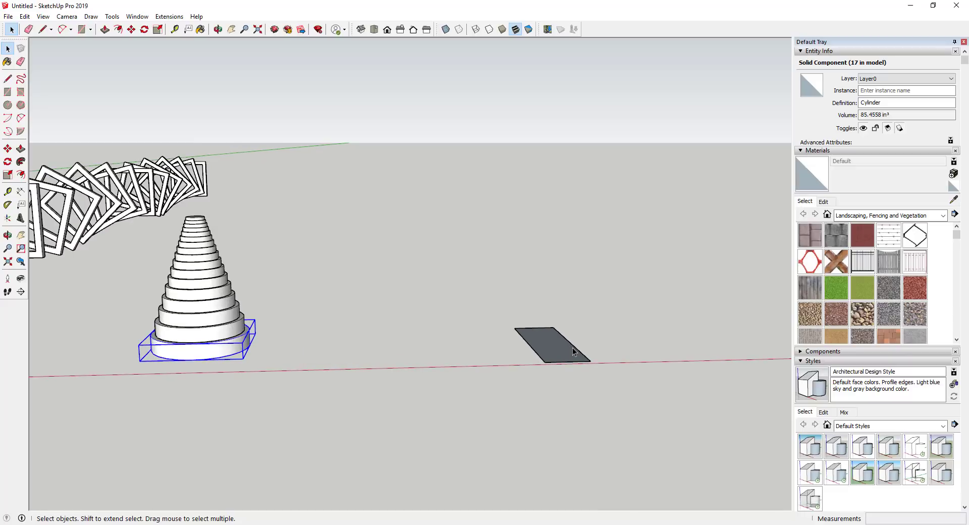
pyautogui.press('p')
pyautogui.click(569, 349)
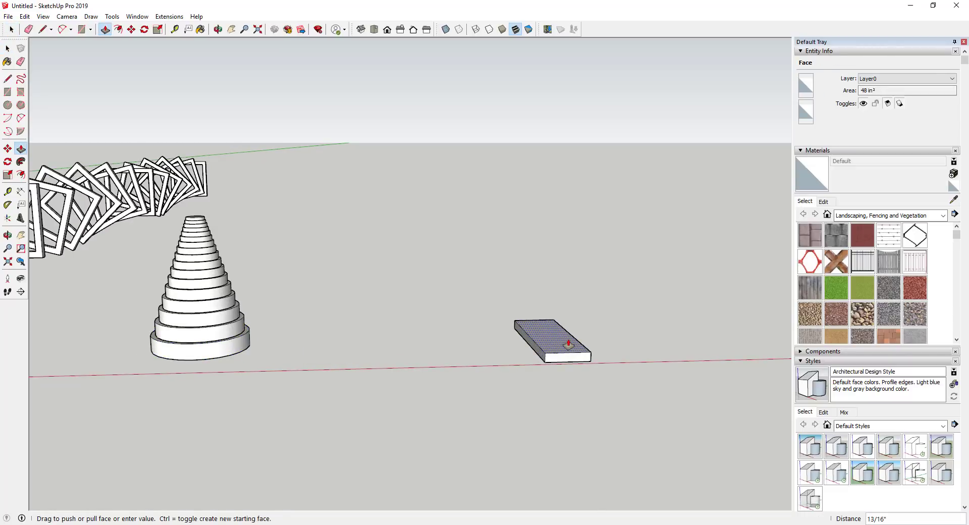
pyautogui.write('1')
pyautogui.press('Return')
# Step: Make the whole rectangular block a component named Box
pyautogui.press('space')
pyautogui.moveTo(469, 277); pyautogui.dragTo(650, 413)
pyautogui.rightClick(556, 341)
pyautogui.click(600, 123)
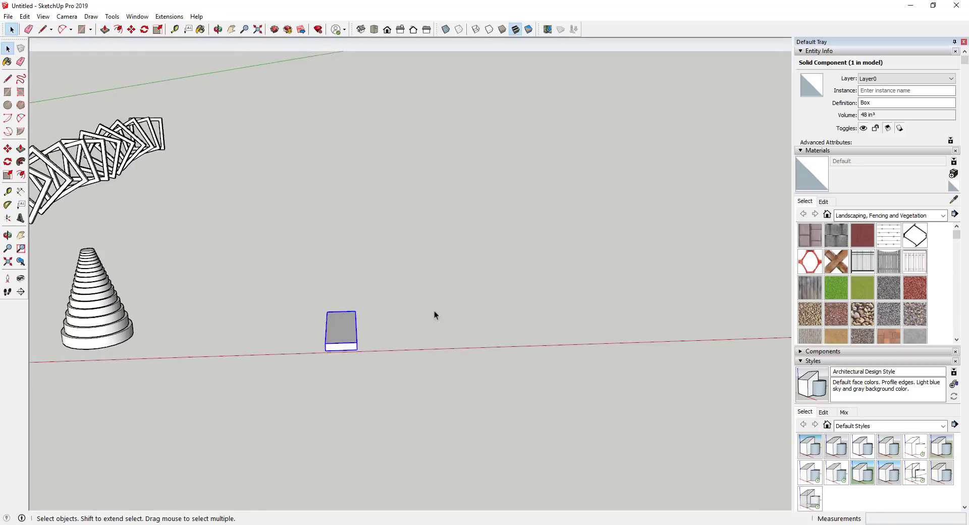
# Step: Draw a guide line from the Box's long side outward along the red axis to mark a rotation center
pyautogui.moveTo(434, 311); pyautogui.dragTo(323, 317, button='middle')
pyautogui.press('l')
pyautogui.click(312, 321)
pyautogui.click(435, 324)
pyautogui.press('space')
# Step: Rotate a copy of the Box upward by about 3.4 degrees around the far end of the guide line
pyautogui.press('q')
pyautogui.click(435, 324)
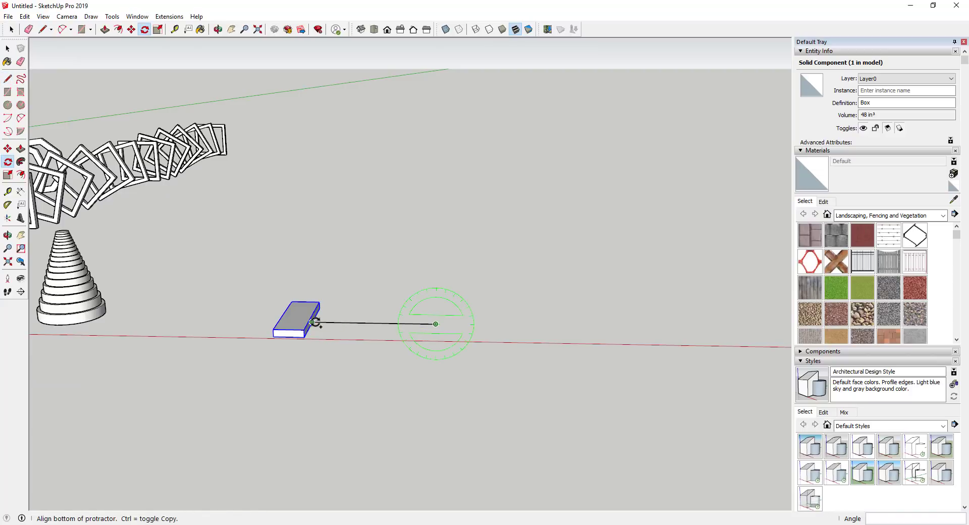
pyautogui.click(312, 322)
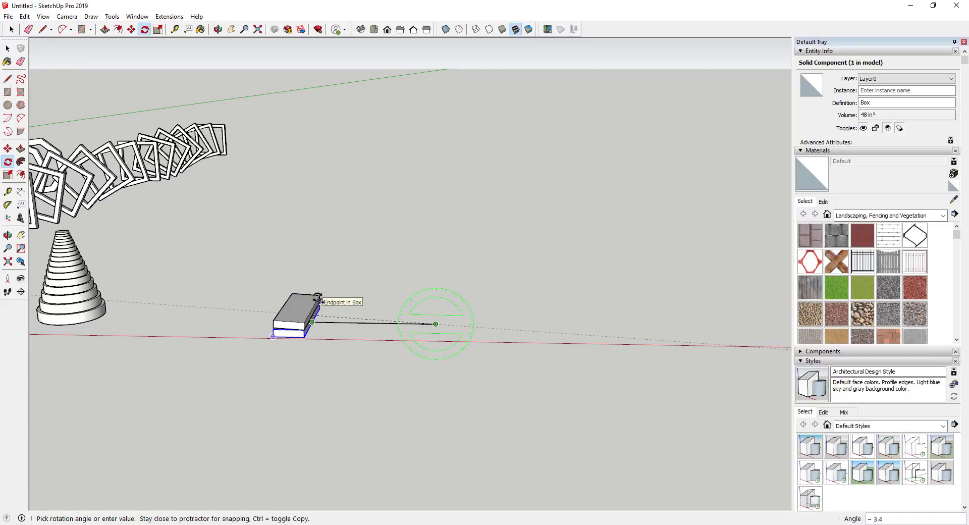
pyautogui.click(318, 297)
pyautogui.scroll(2, 433, 298)
pyautogui.scroll(-3, 324, 296)
pyautogui.scroll(5, 323, 312)
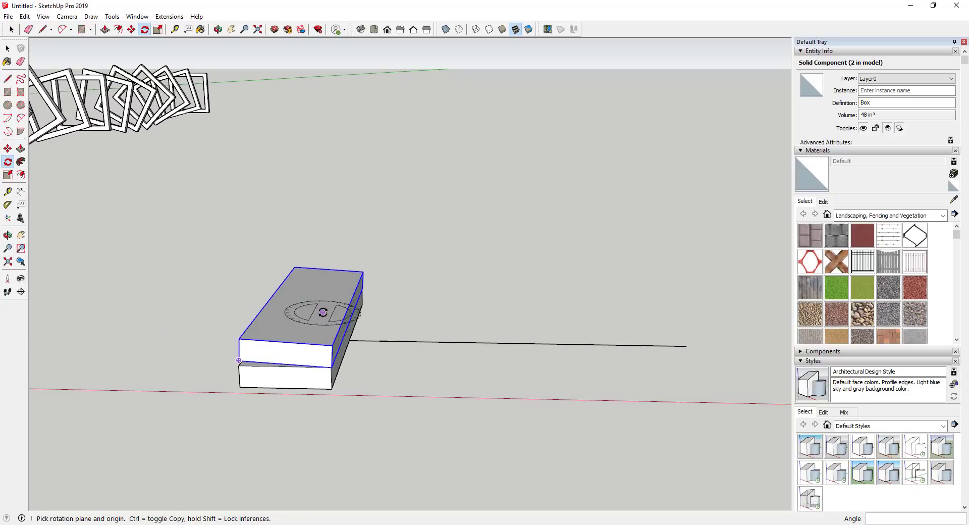
# Step: Turn the upper Box copy slightly in its own plane about its center
pyautogui.press('space')
pyautogui.moveTo(319, 315); pyautogui.dragTo(314, 315, button='middle')
pyautogui.press('m')
pyautogui.press('q')
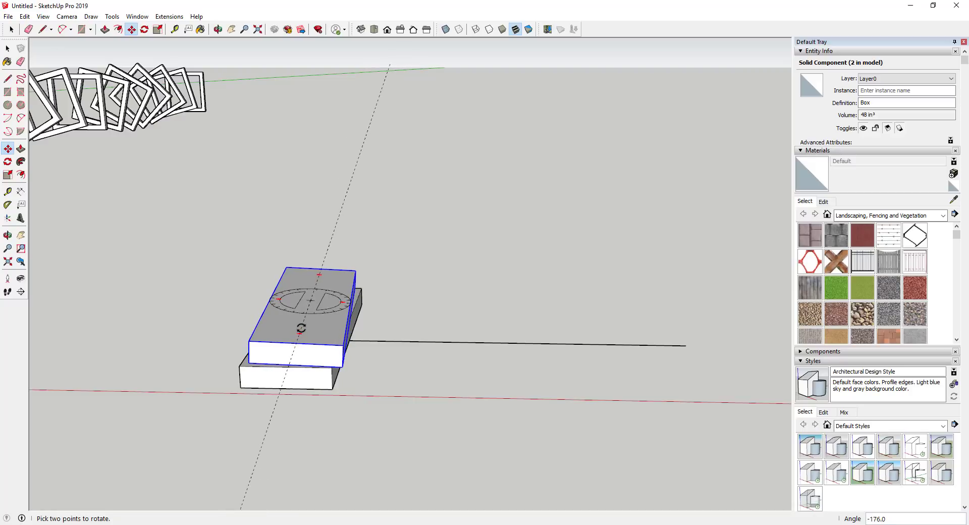
pyautogui.click(302, 328)
pyautogui.press('space')
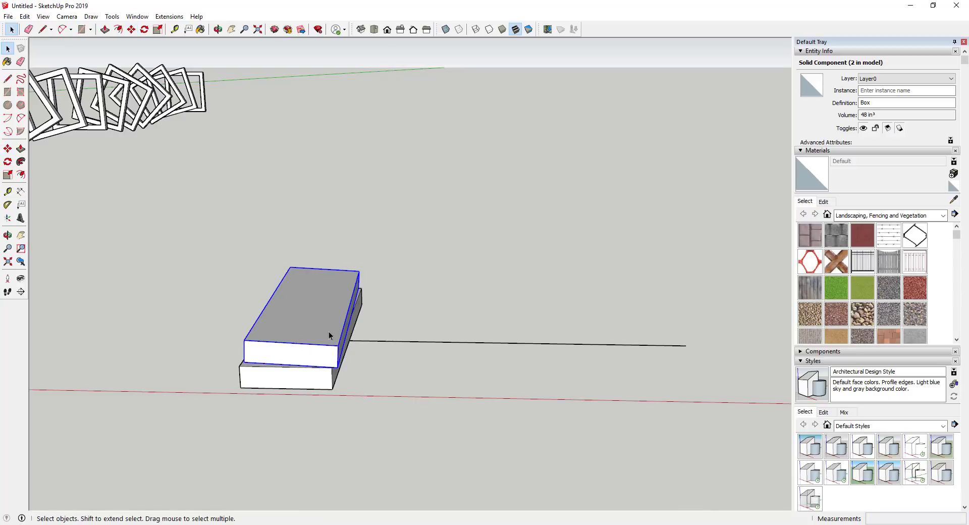
# Step: Try Play it again on the original Box and its rotated copy, and undo the last copy placed
pyautogui.moveTo(341, 343); pyautogui.dragTo(498, 292, button='middle')
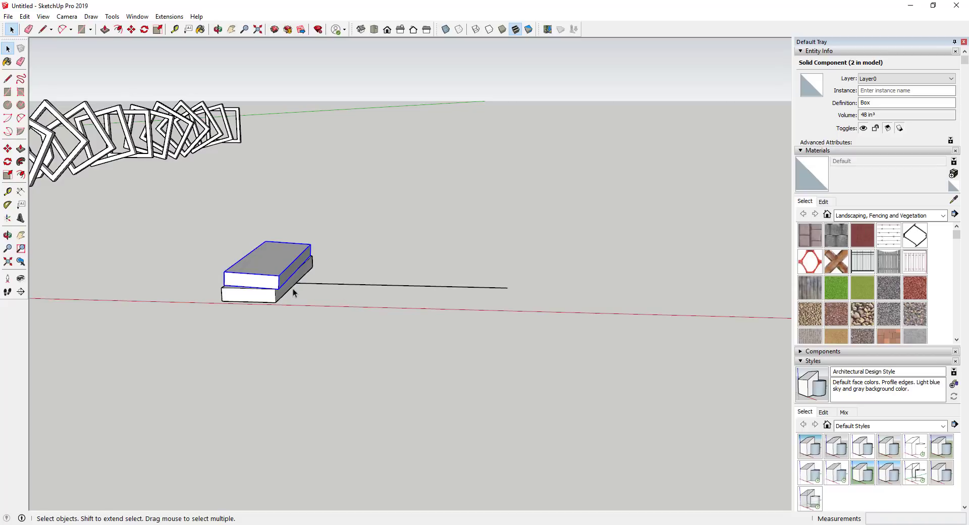
pyautogui.rightClick(264, 292)
pyautogui.click(298, 517)
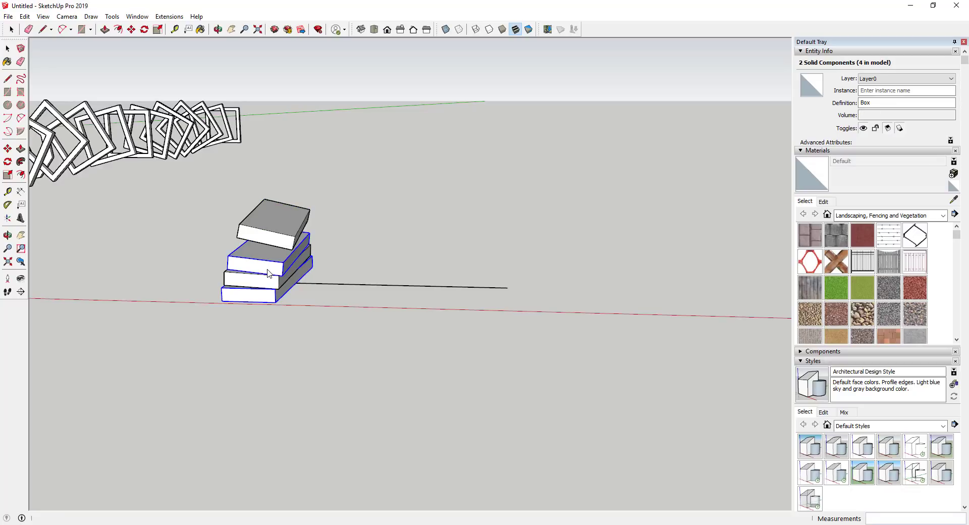
pyautogui.hotkey('ctrl', 'z')
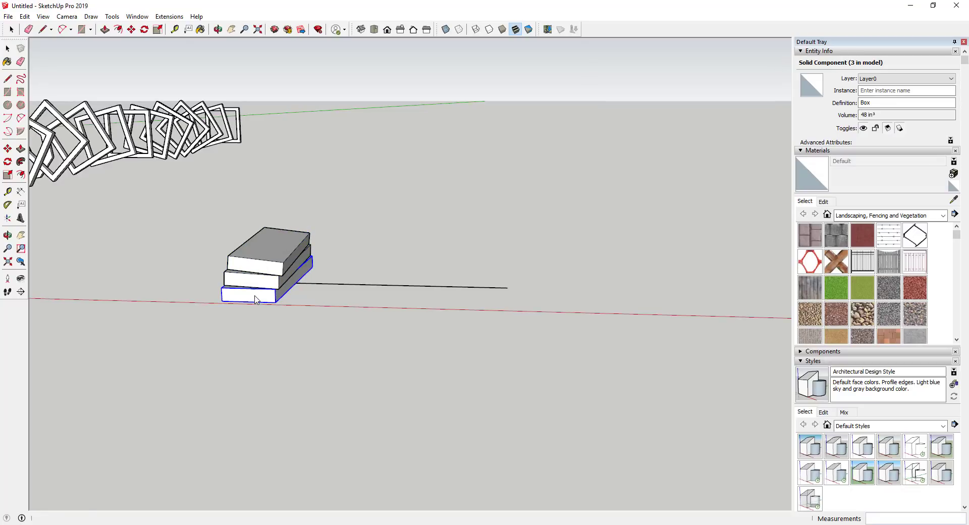
# Step: Restart Play it again from the original Box to its rotated copy, repeating it to build a twisting arch of 56 boxes
pyautogui.moveTo(255, 300); pyautogui.dragTo(252, 282, button='middle')
pyautogui.rightClick(252, 282)
pyautogui.click(298, 516)
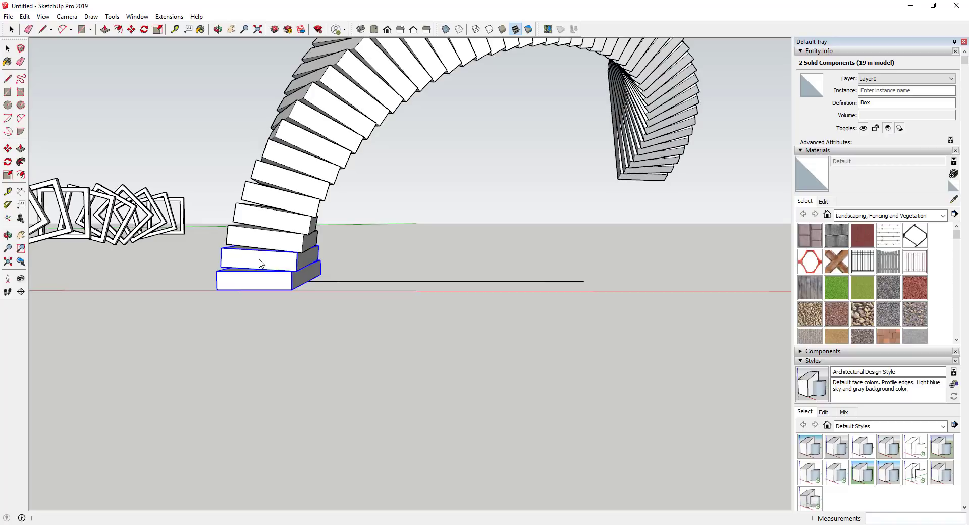
pyautogui.moveTo(261, 263); pyautogui.dragTo(320, 276, button='middle')
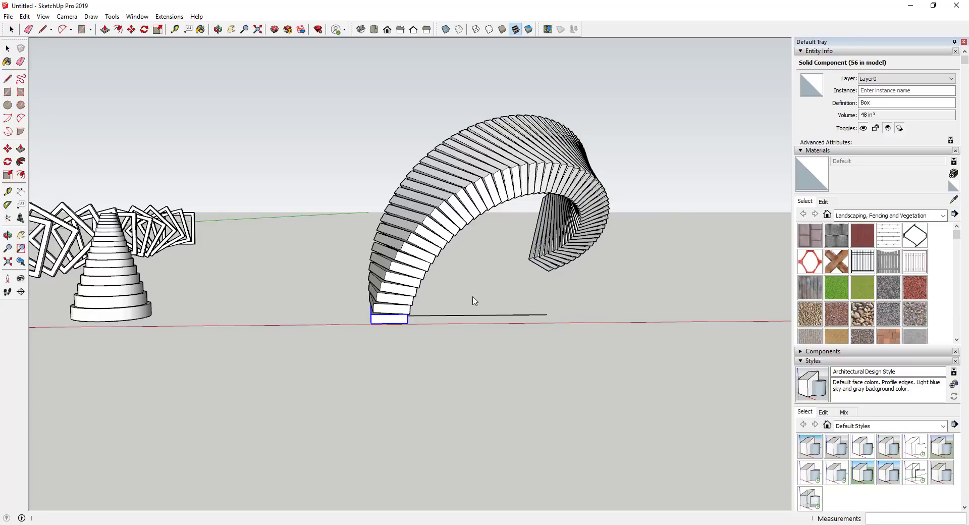
# Step: Delete the guide line at the foot of the twisting arch and clear the selection
pyautogui.scroll(2, 601, 174)
pyautogui.scroll(1, 582, 222)
pyautogui.scroll(-2, 586, 240)
pyautogui.moveTo(504, 224)
pyautogui.mouseDown(button='middle')
pyautogui.moveTo(541, 294)
pyautogui.moveTo(517, 253)
pyautogui.moveTo(472, 244)
pyautogui.mouseUp(button='middle')
pyautogui.press('space')
pyautogui.click(367, 357)
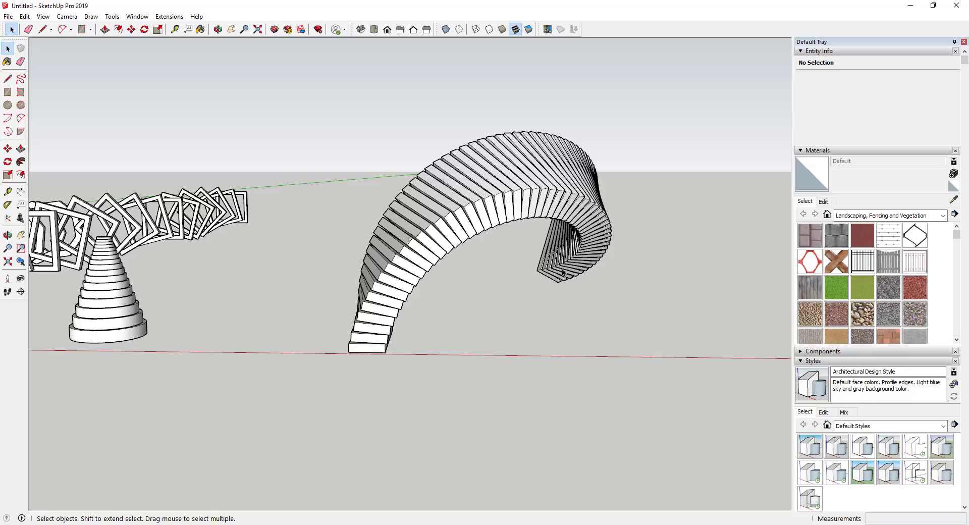
pyautogui.scroll(-3, 562, 266)
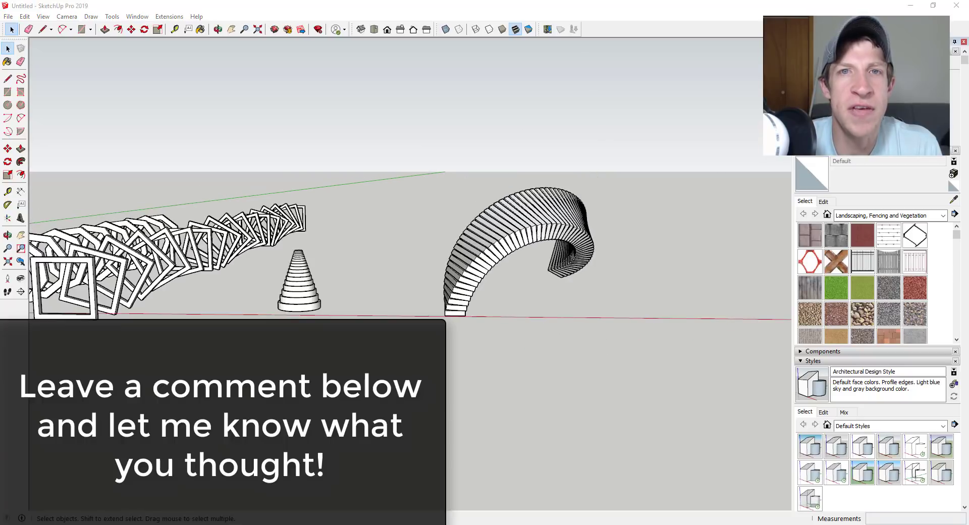